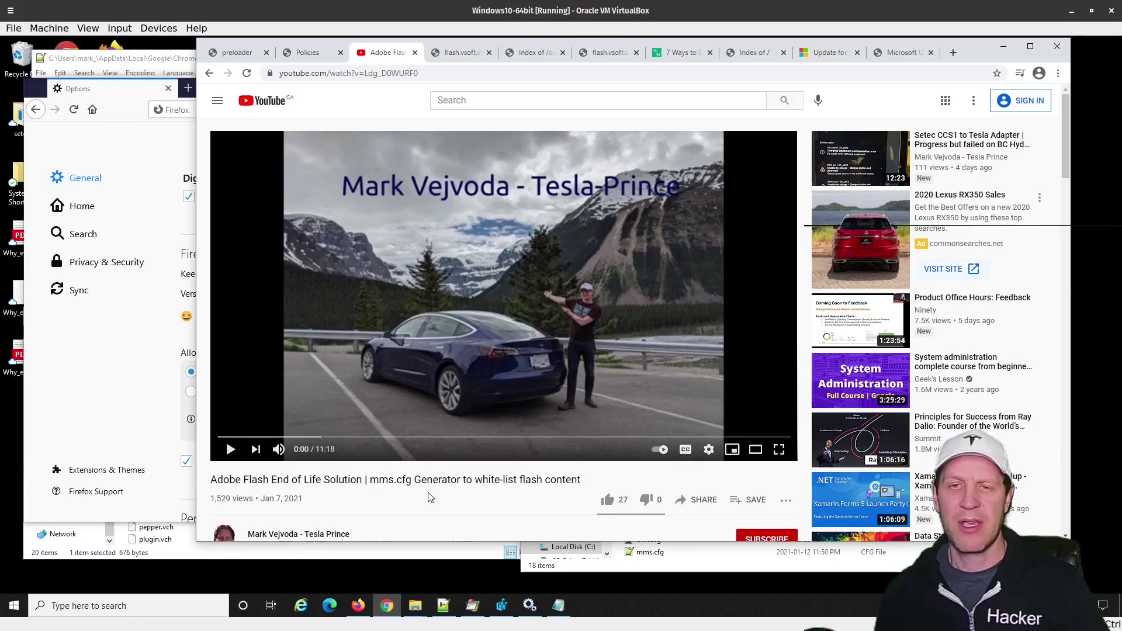
# Step: Scroll down to the description and highlight the *WARNING* paragraph about turning off automatic updates
pyautogui.scroll(-2, 462, 496)
pyautogui.scroll(-1, 429, 497)
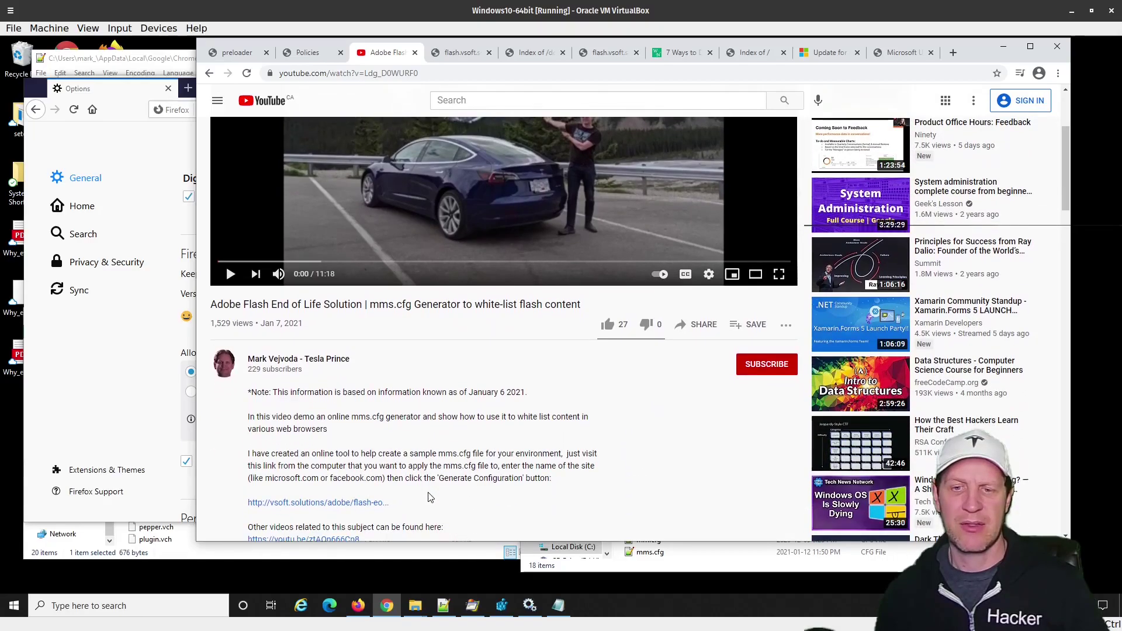
pyautogui.scroll(-3, 443, 341)
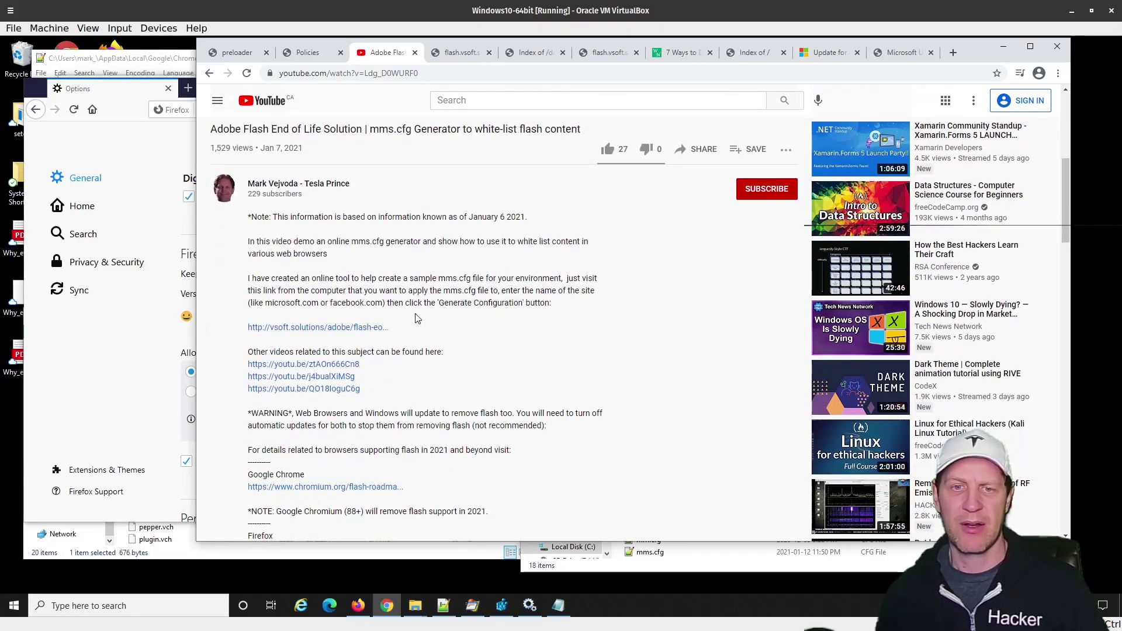
pyautogui.scroll(-4, 416, 319)
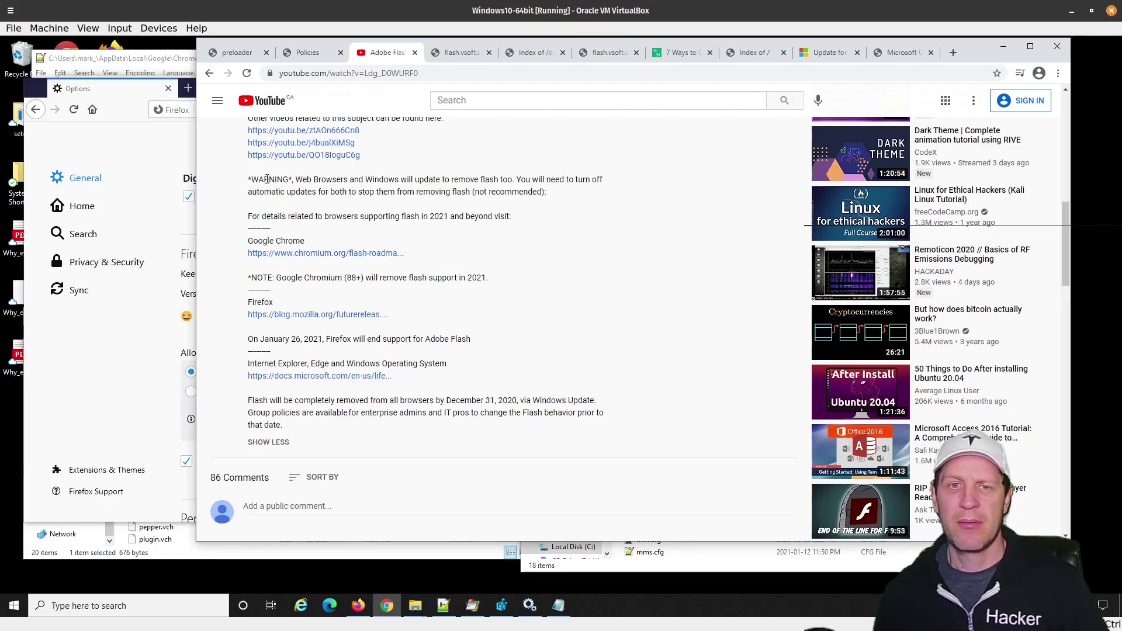
pyautogui.moveTo(248, 181); pyautogui.dragTo(561, 191)
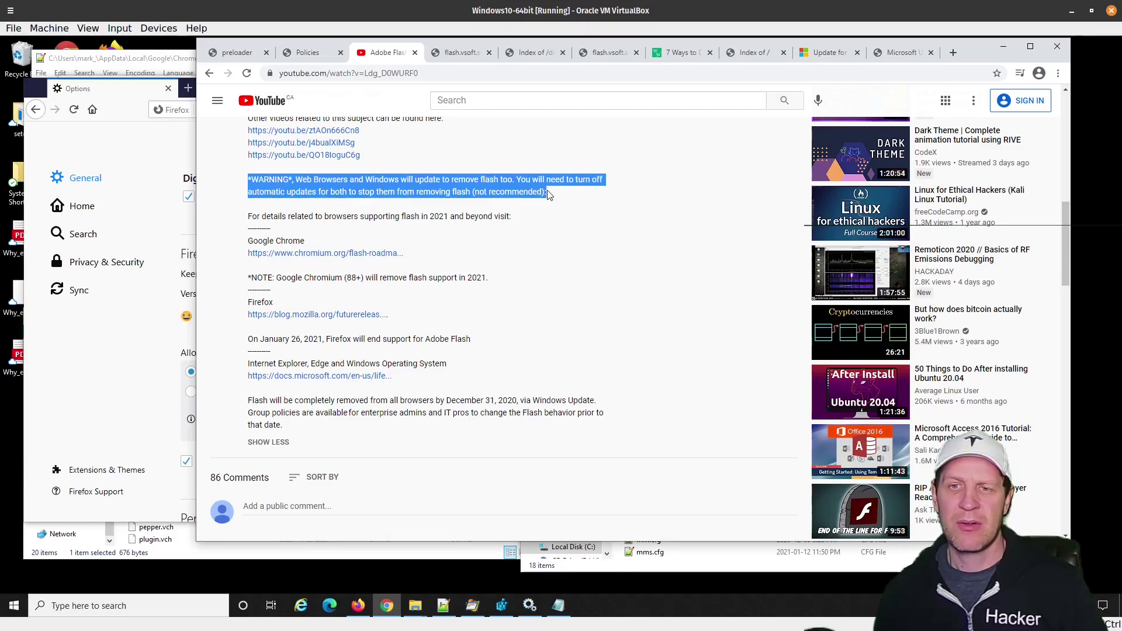
pyautogui.click(535, 188)
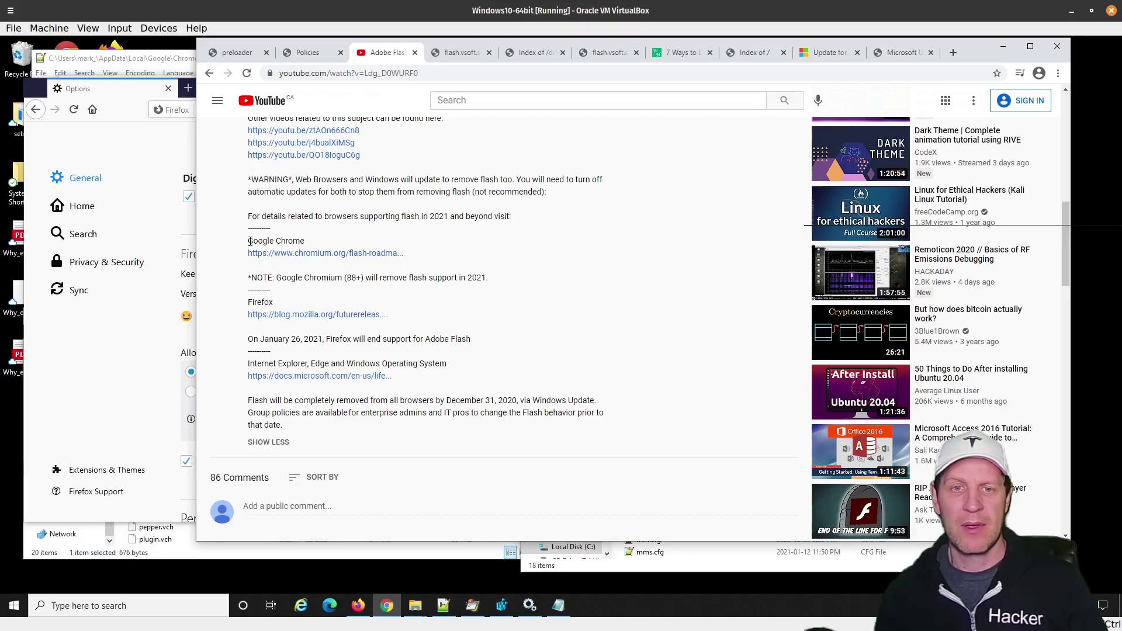
# Step: Highlight Google Chrome, Firefox and Internet Explorer in the description, then switch to the flash.vsoft tab
pyautogui.moveTo(250, 241); pyautogui.dragTo(287, 242)
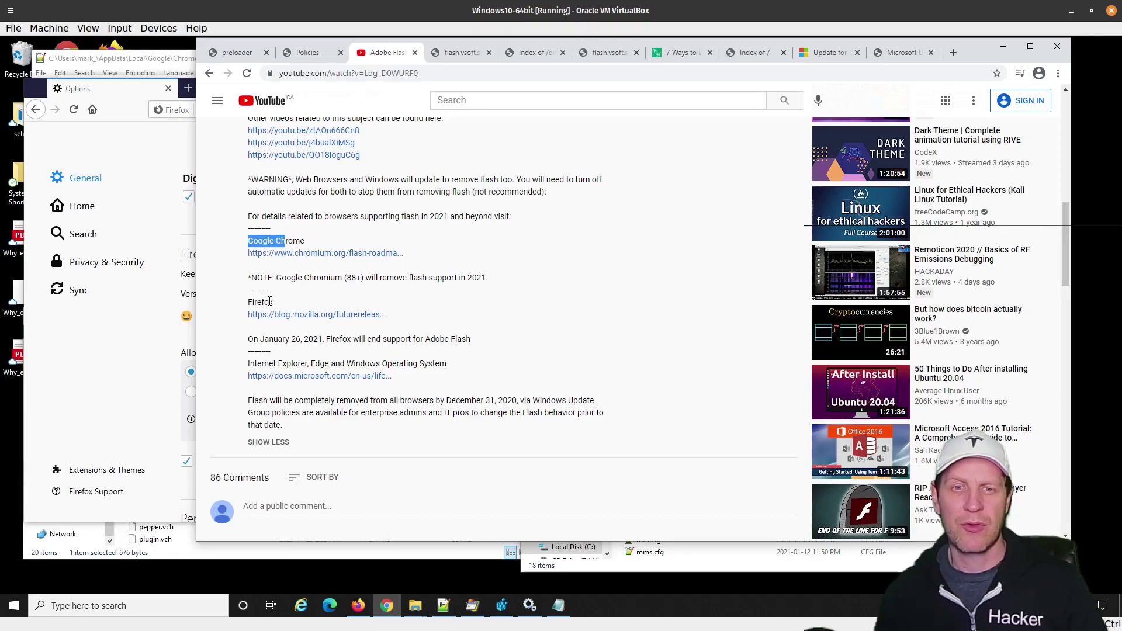
pyautogui.moveTo(261, 302); pyautogui.dragTo(273, 301)
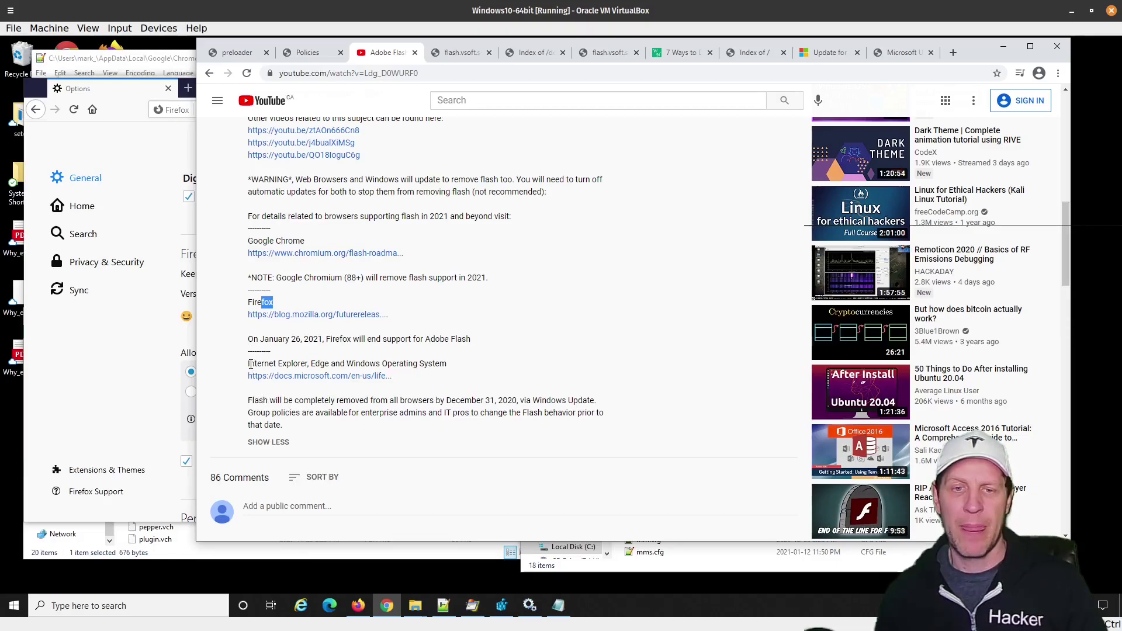
pyautogui.moveTo(250, 364); pyautogui.dragTo(306, 363)
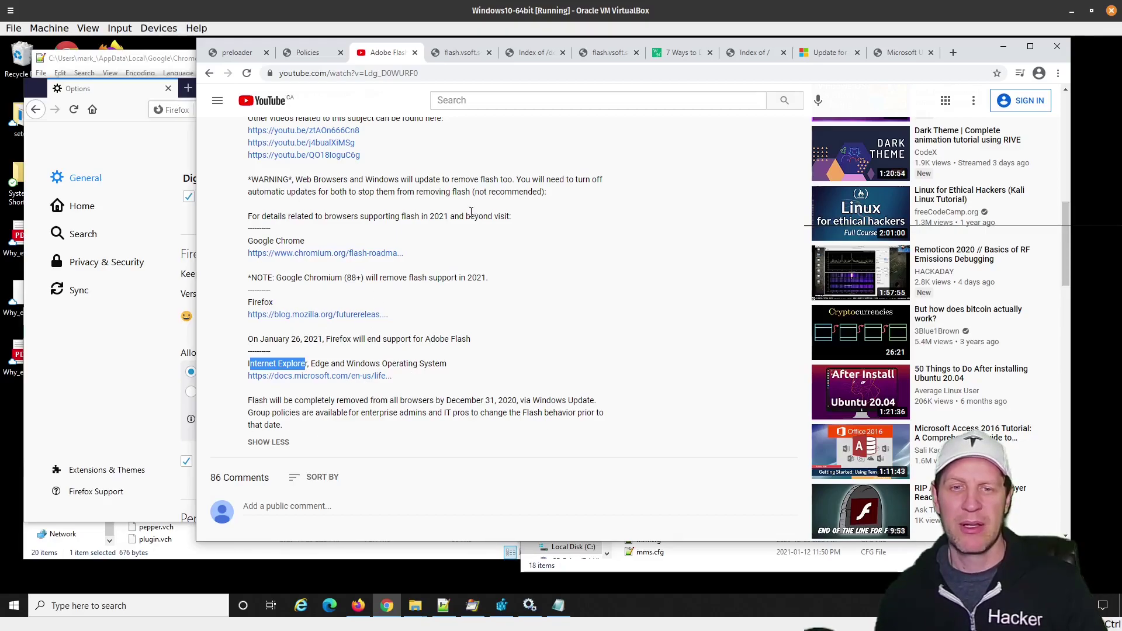
pyautogui.click(460, 53)
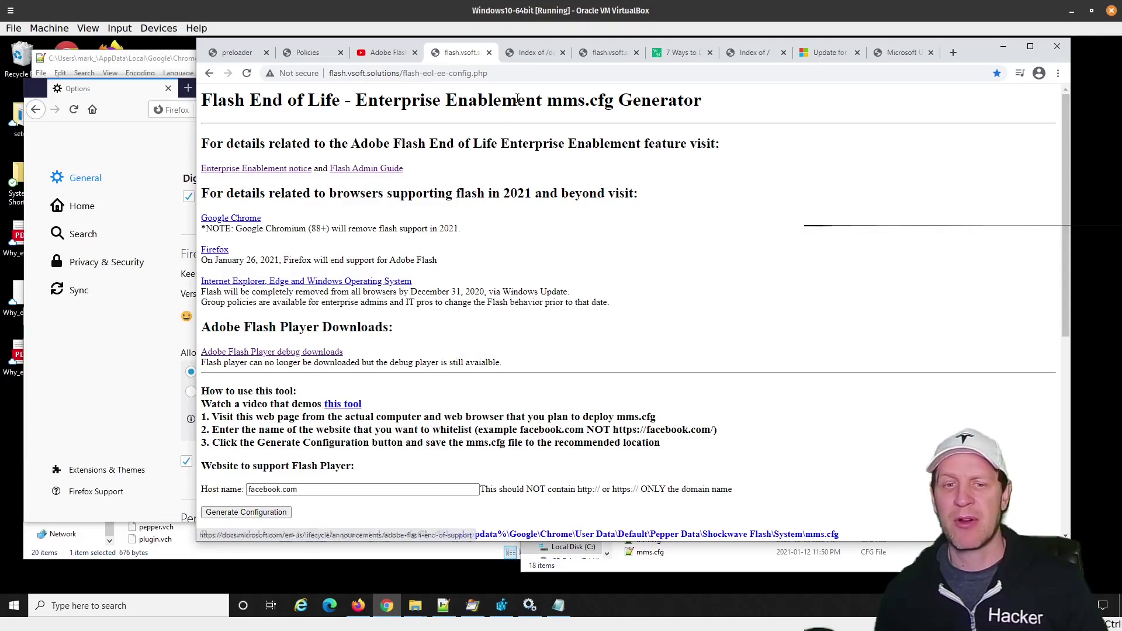
# Step: Go from the downloads index and working-mms.cfg tabs to the WebNots Chrome-update article
pyautogui.click(522, 58)
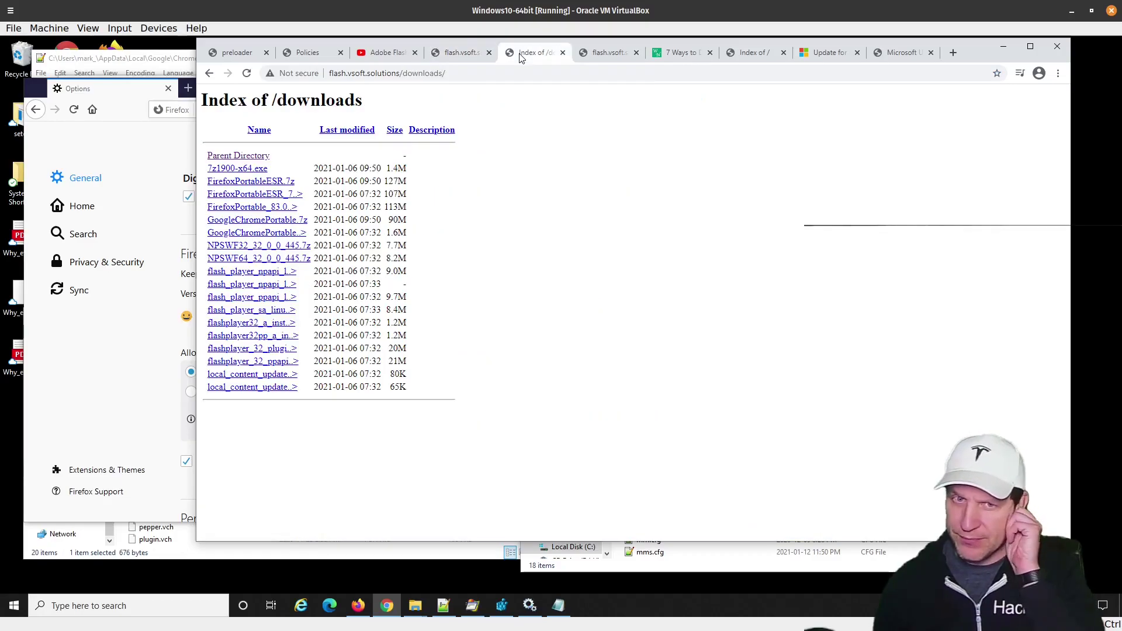
pyautogui.click(610, 55)
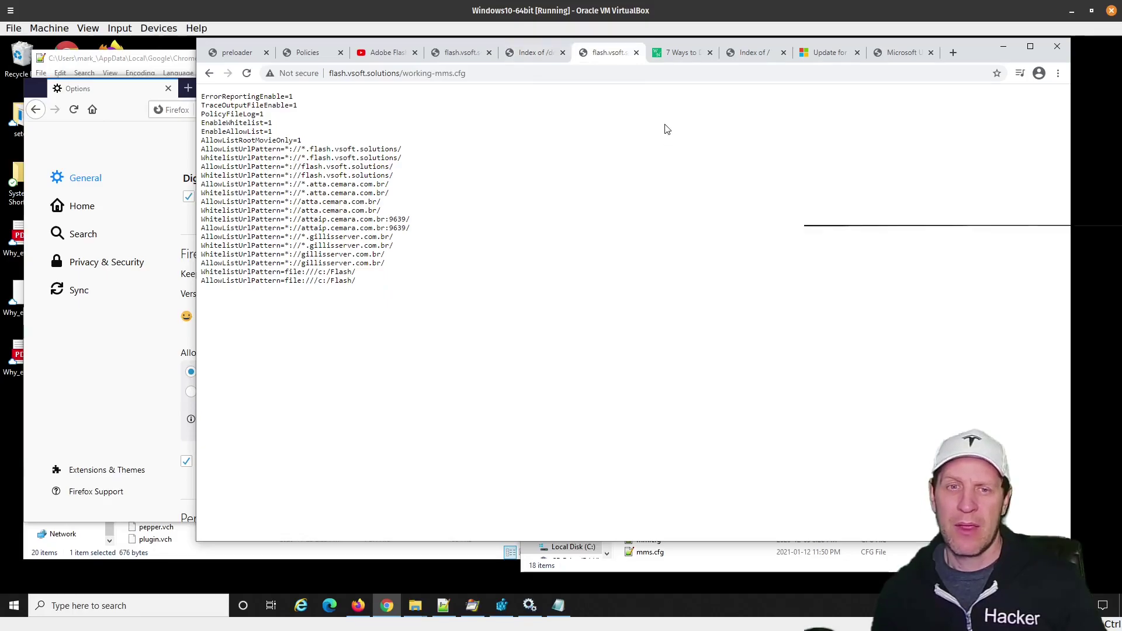
pyautogui.click(676, 54)
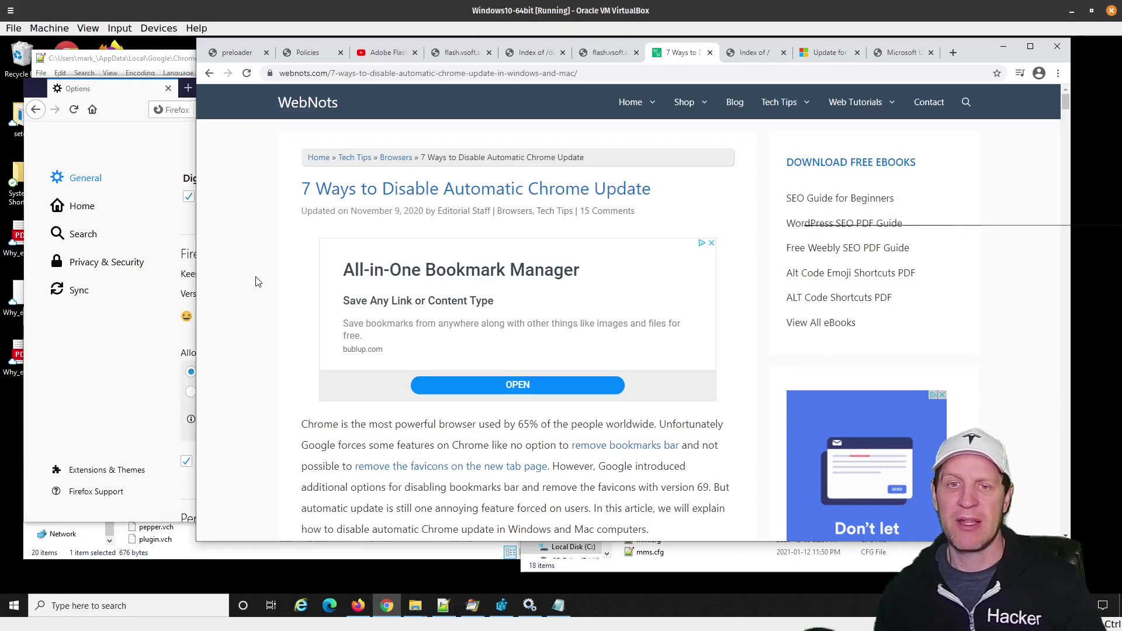
# Step: Scroll the article to its list of disabling methods and bring up Windows Services
pyautogui.scroll(-15, 256, 282)
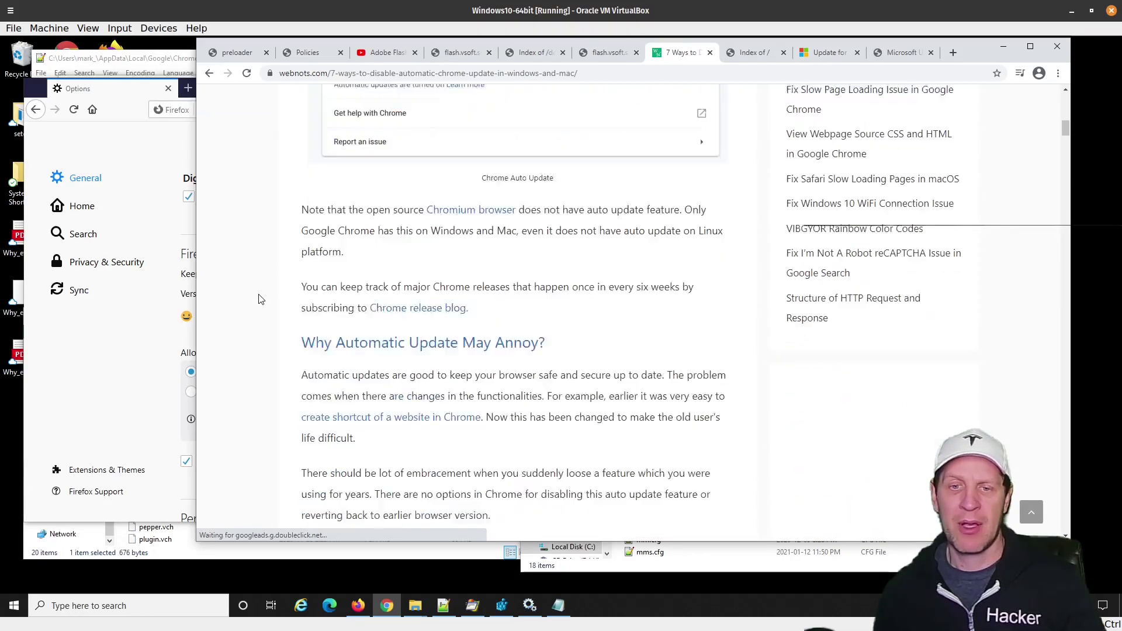
pyautogui.scroll(-12, 261, 299)
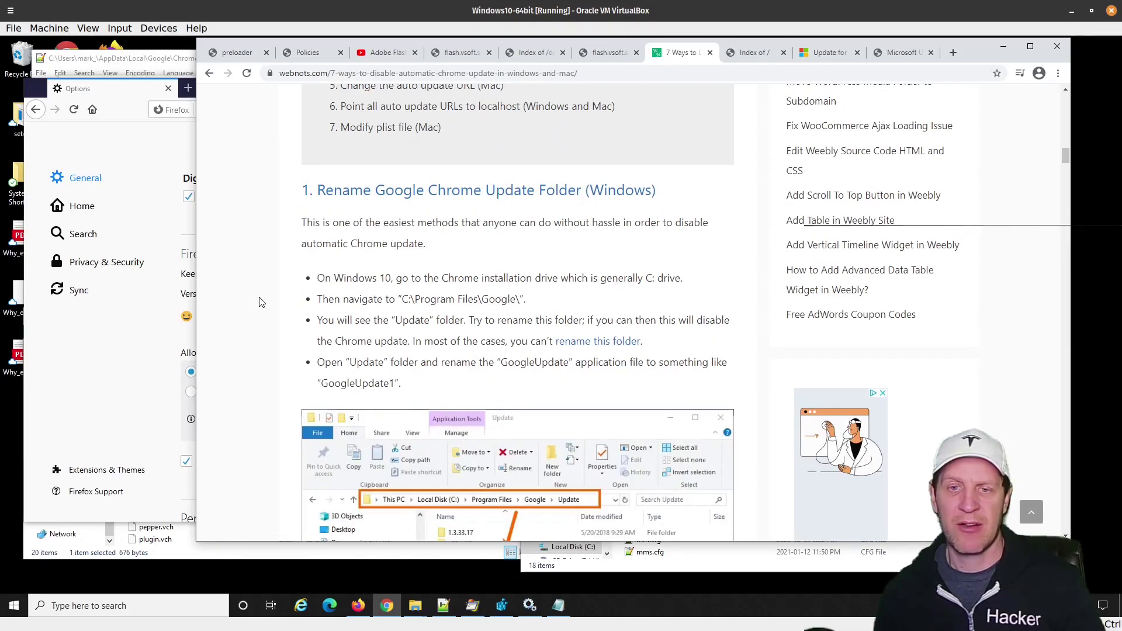
pyautogui.scroll(5, 261, 301)
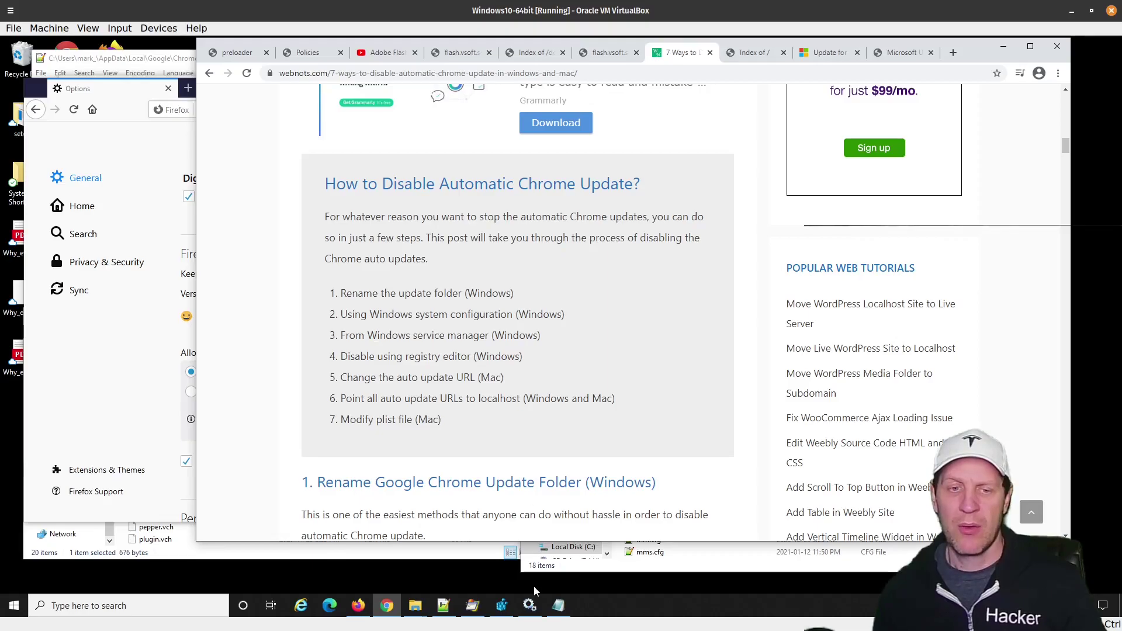
pyautogui.click(530, 606)
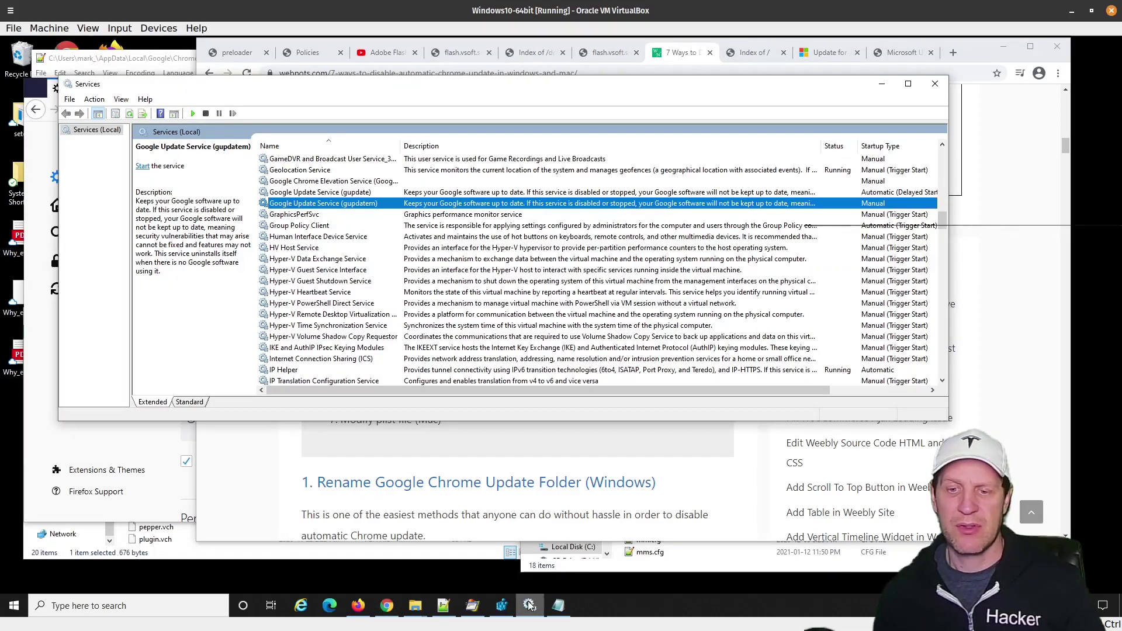
# Step: Alternate between the gupdate and gupdatem rows to compare their startup types, then minimize Services
pyautogui.click(311, 193)
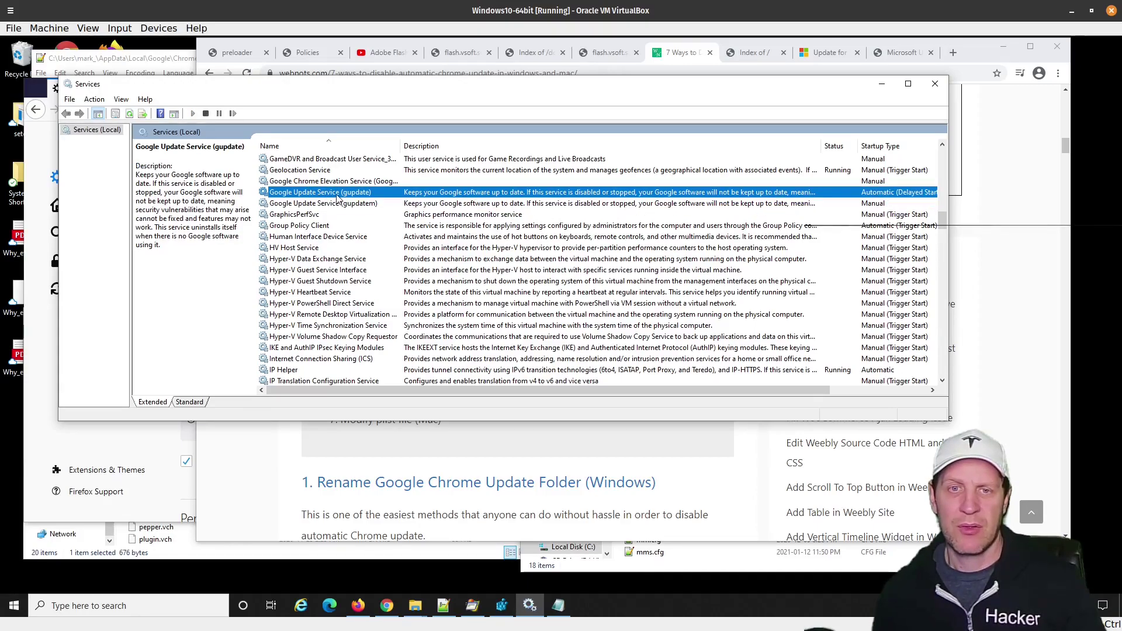
pyautogui.click(321, 205)
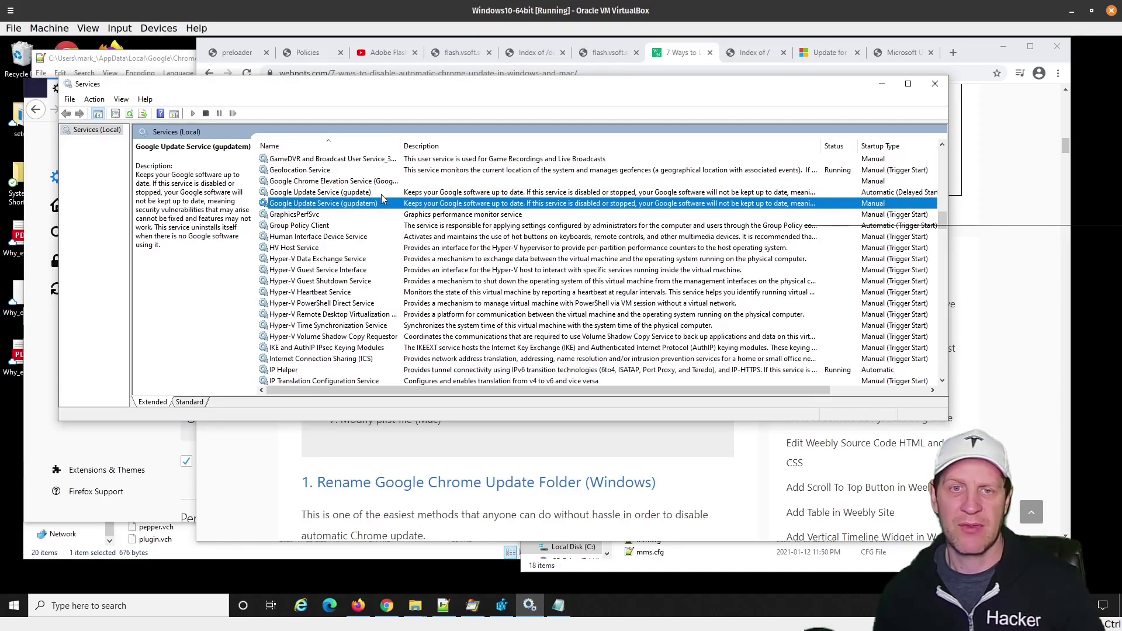
pyautogui.click(357, 195)
pyautogui.click(361, 206)
pyautogui.click(366, 196)
pyautogui.click(378, 207)
pyautogui.click(372, 195)
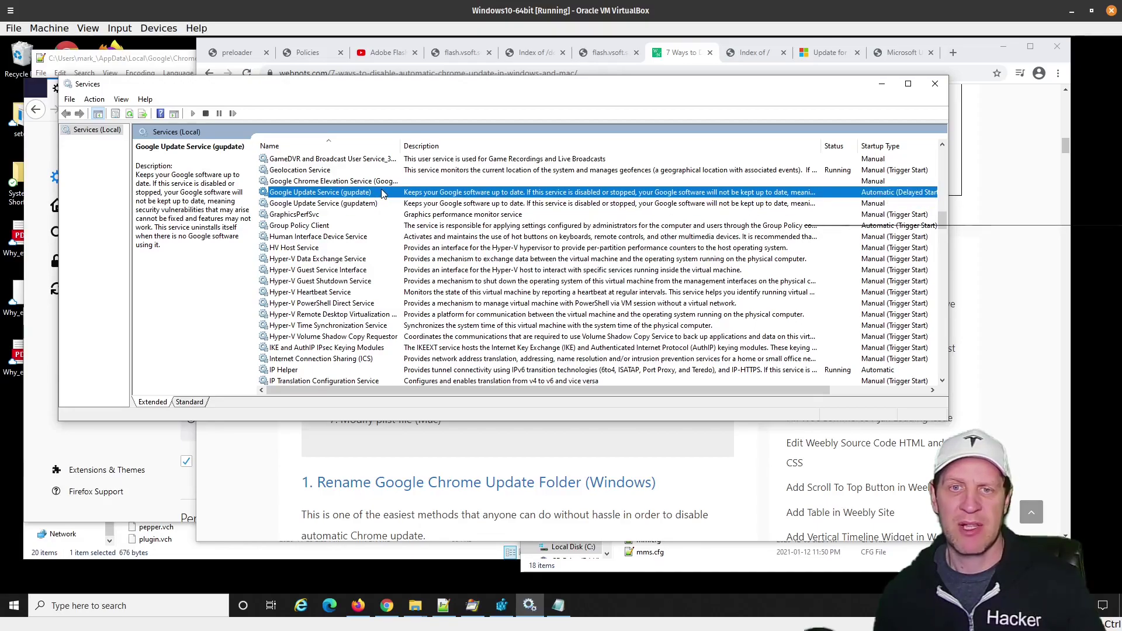
pyautogui.click(374, 206)
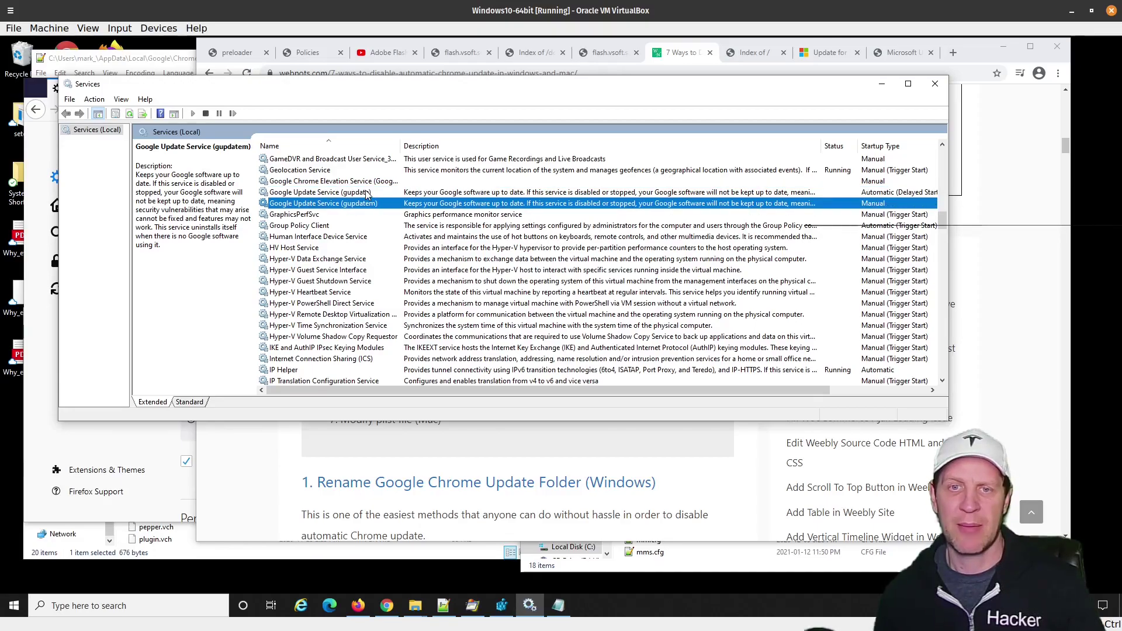
pyautogui.click(367, 196)
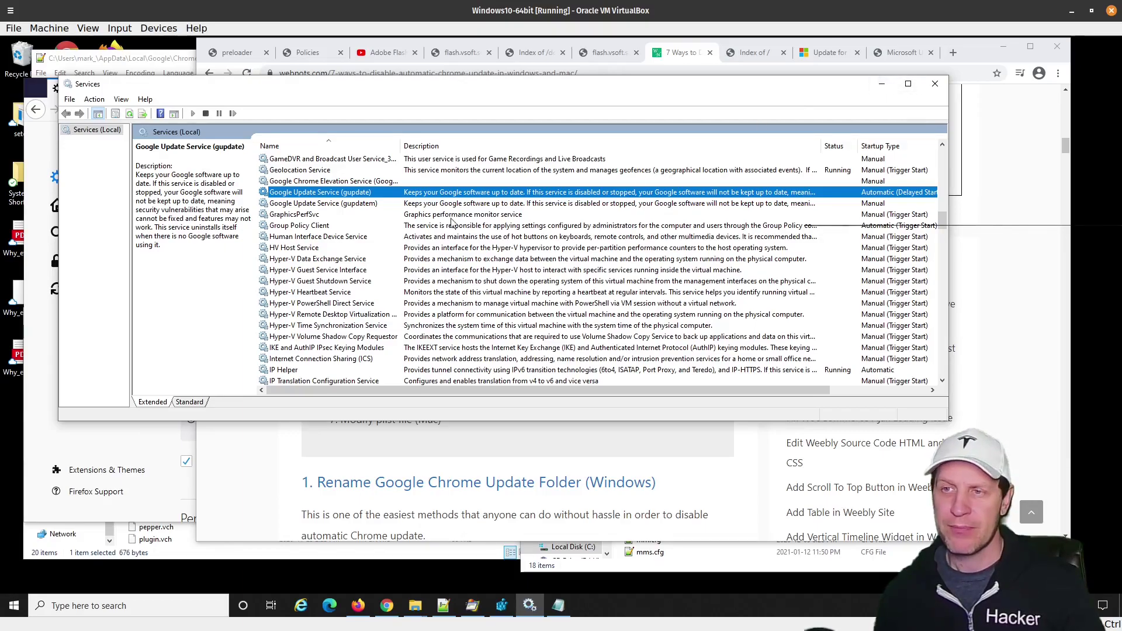
pyautogui.click(373, 205)
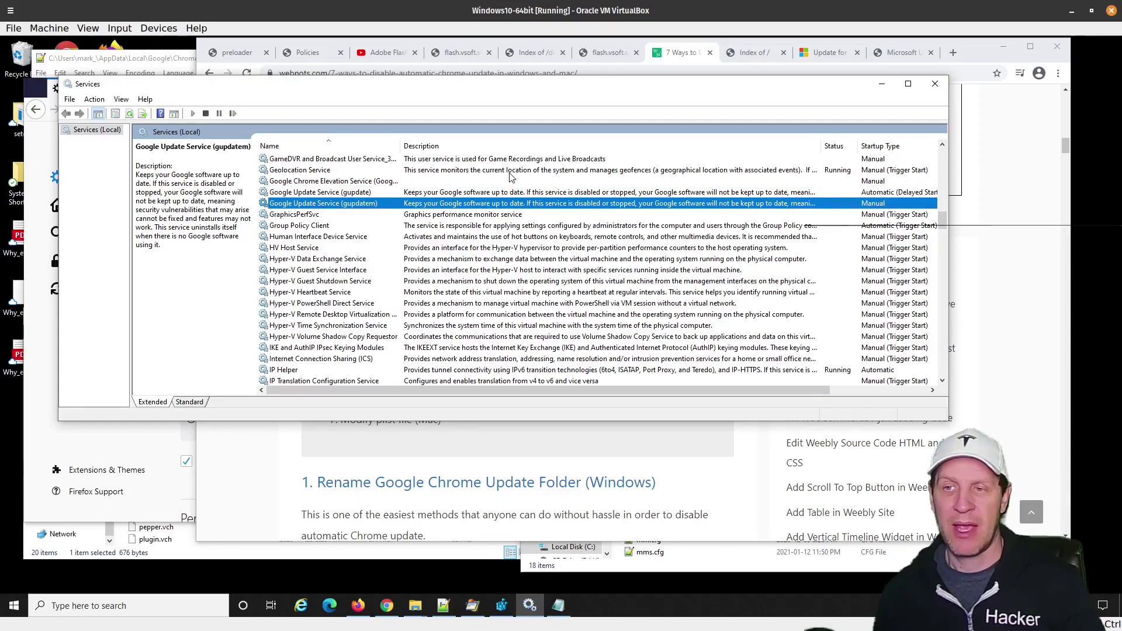
pyautogui.click(882, 86)
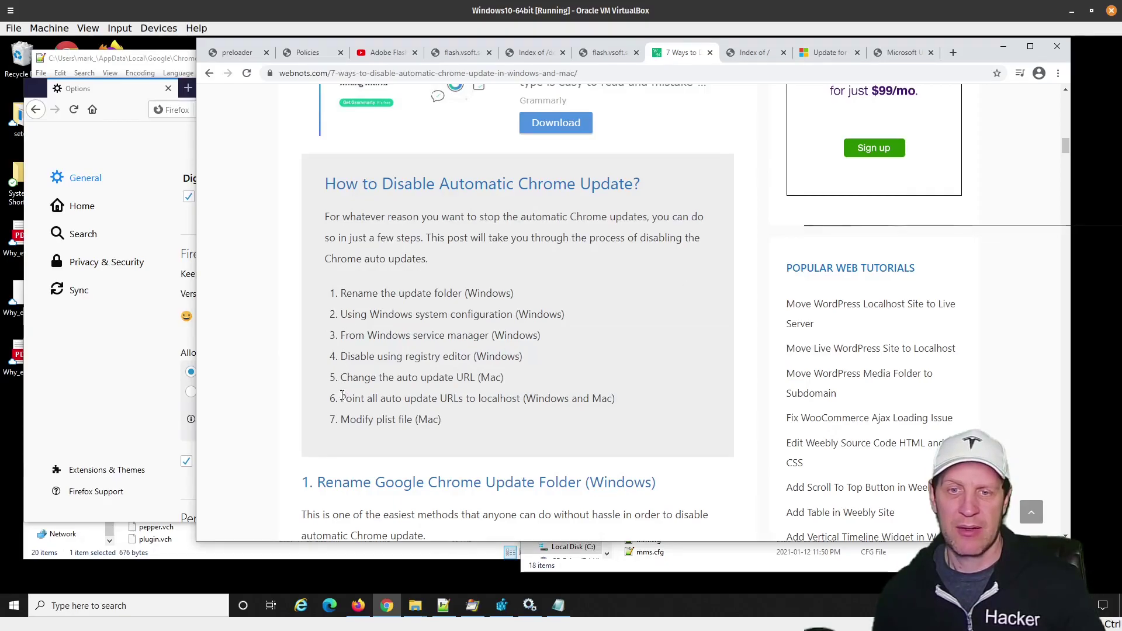
# Step: Highlight the article's Windows service manager method and switch to the flash.vsoft.solutions 'Index of /' tab
pyautogui.moveTo(341, 335); pyautogui.dragTo(563, 338)
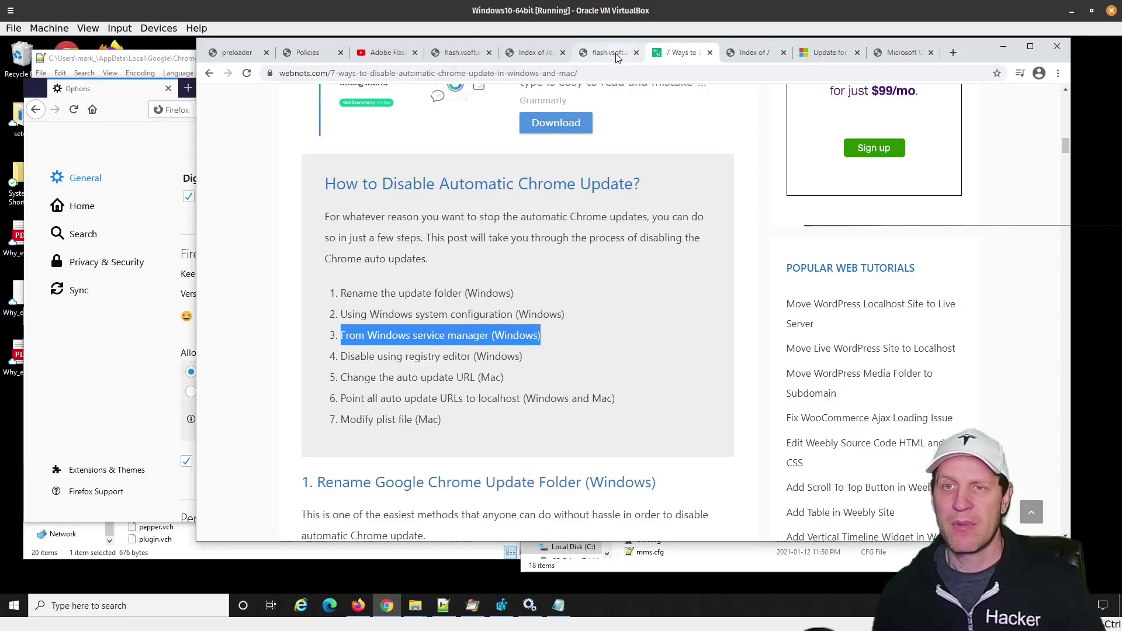
pyautogui.click(749, 54)
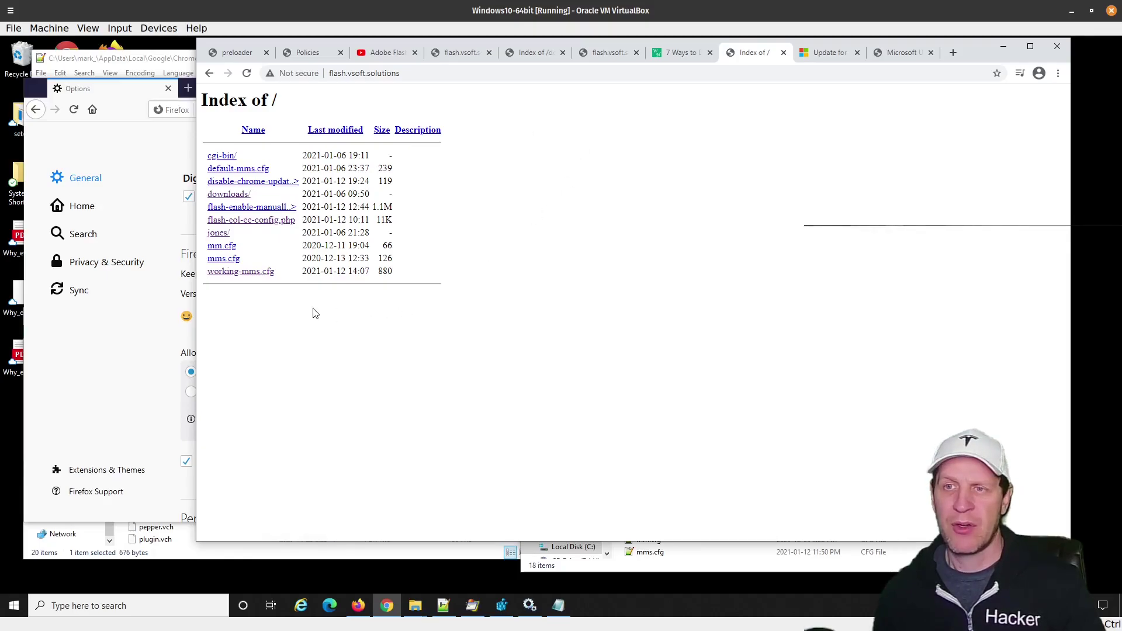
# Step: Open the downloads/ folder, then go back to the root 'Index of /' listing
pyautogui.click(242, 199)
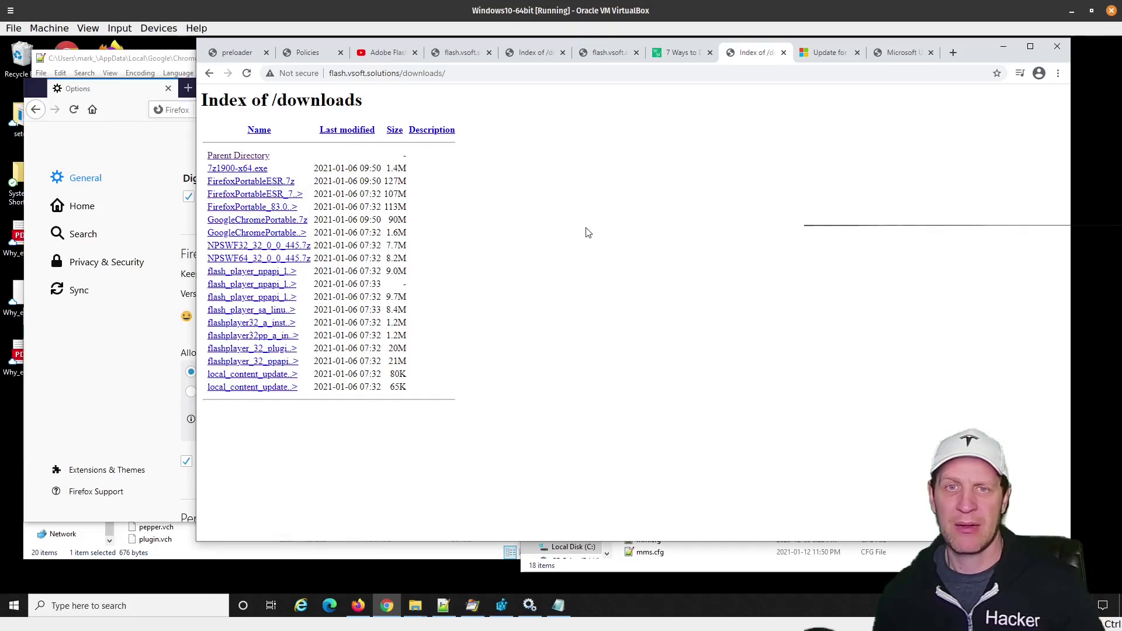
pyautogui.click(209, 73)
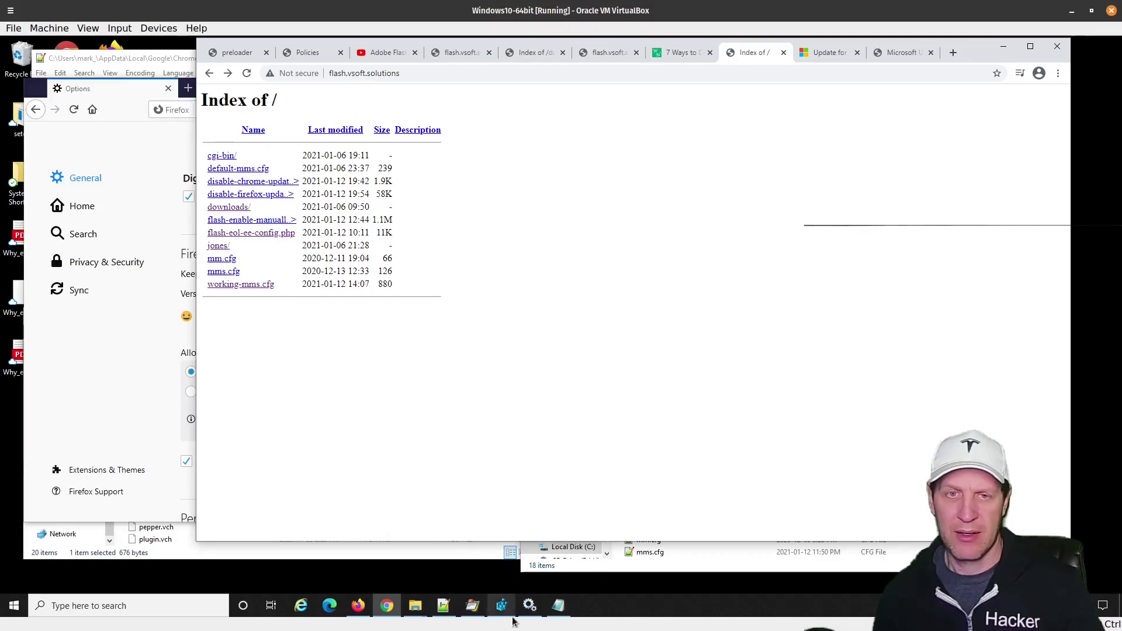
# Step: Bring Services forward and set gupdate's startup type to Automatic (Delayed Start)
pyautogui.moveTo(530, 607)
pyautogui.click(518, 586)
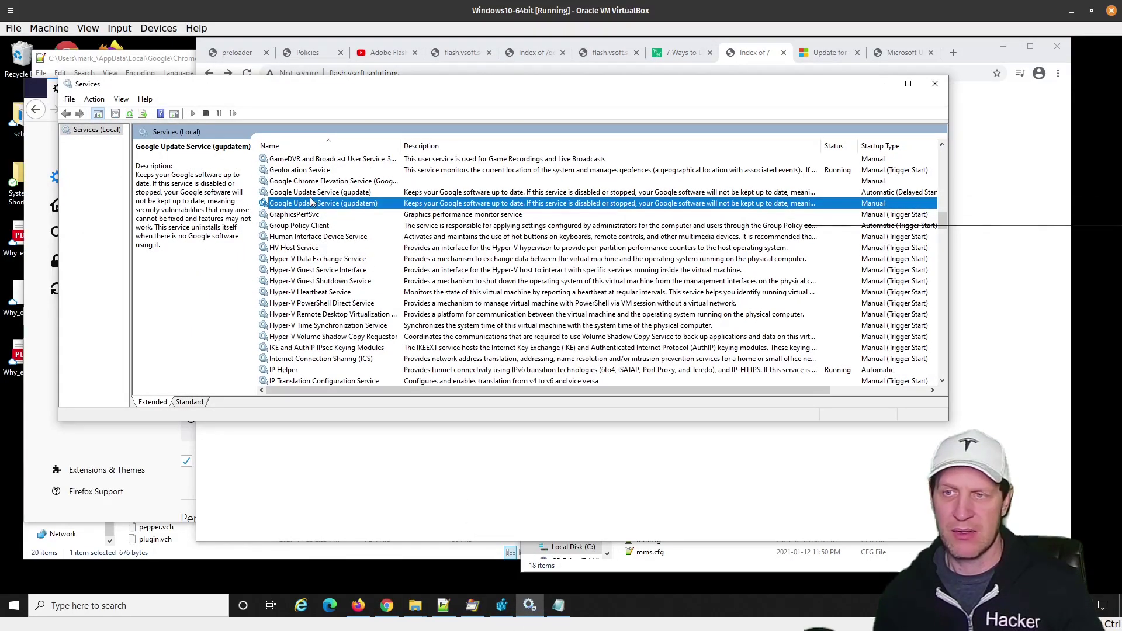
pyautogui.doubleClick(333, 192)
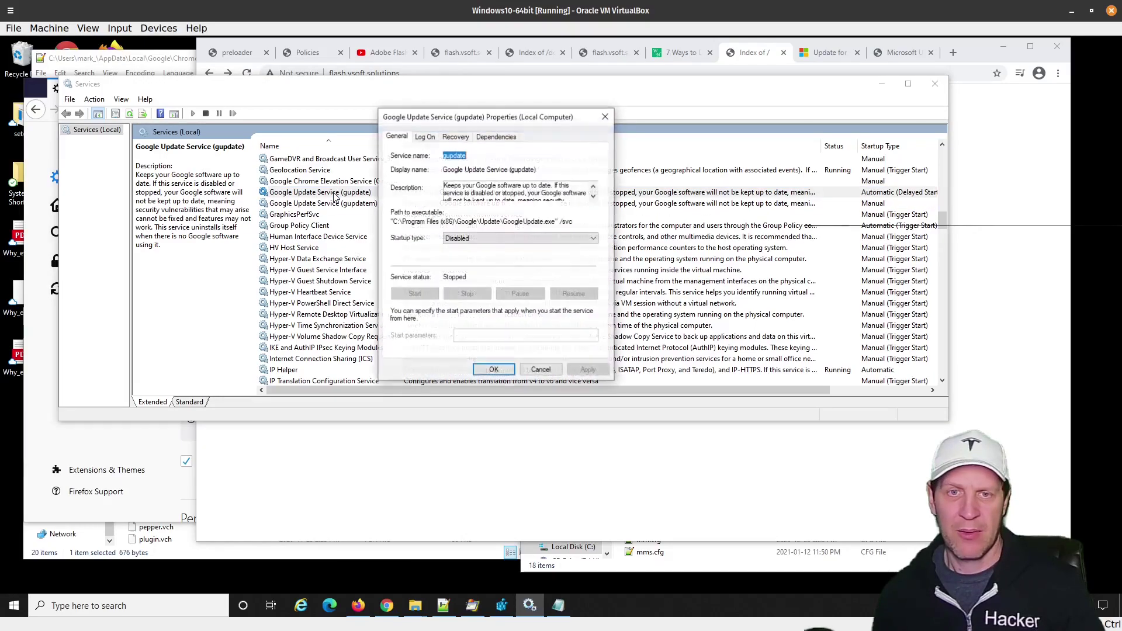
pyautogui.click(508, 238)
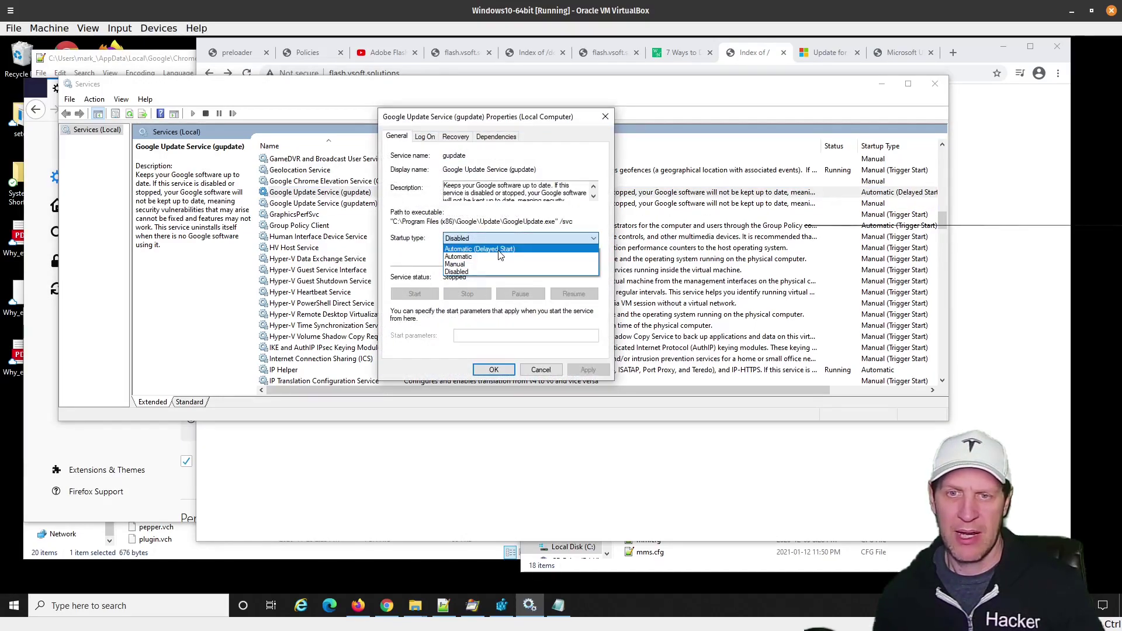
pyautogui.click(498, 250)
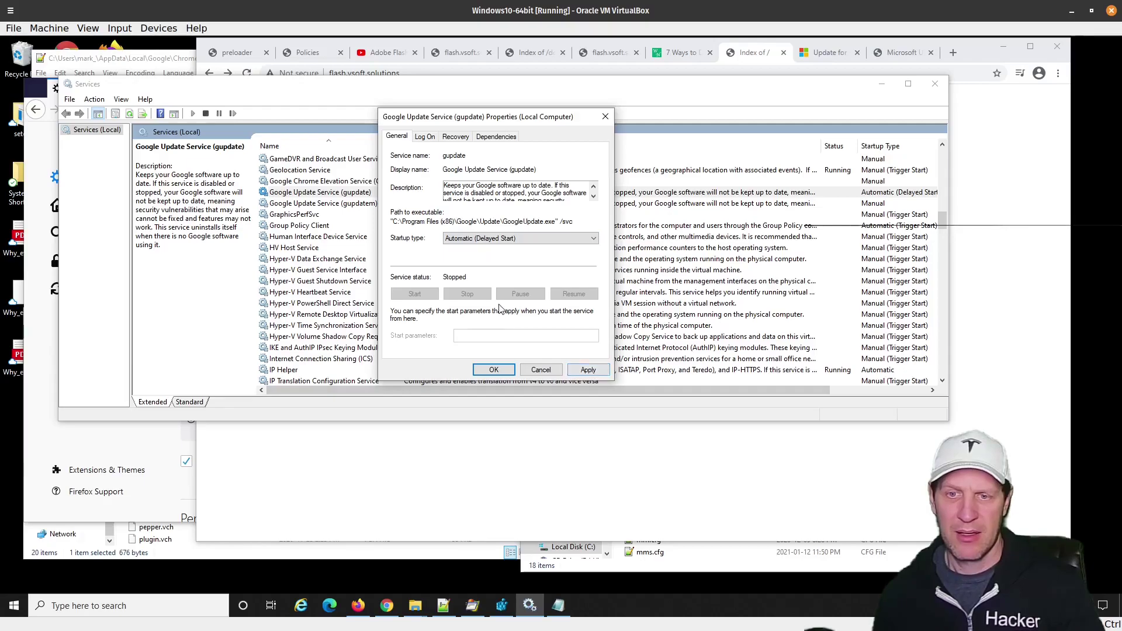
pyautogui.click(588, 370)
pyautogui.click(494, 370)
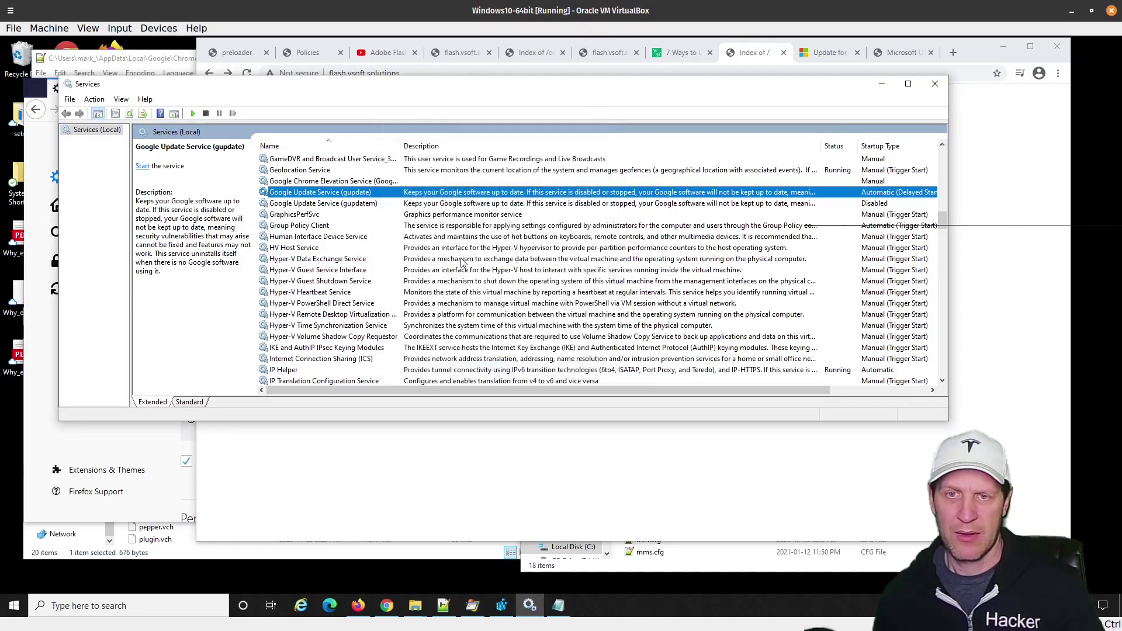
# Step: Set gupdatem's startup type to Manual and apply it
pyautogui.doubleClick(429, 204)
pyautogui.click(517, 239)
pyautogui.click(493, 265)
pyautogui.click(588, 370)
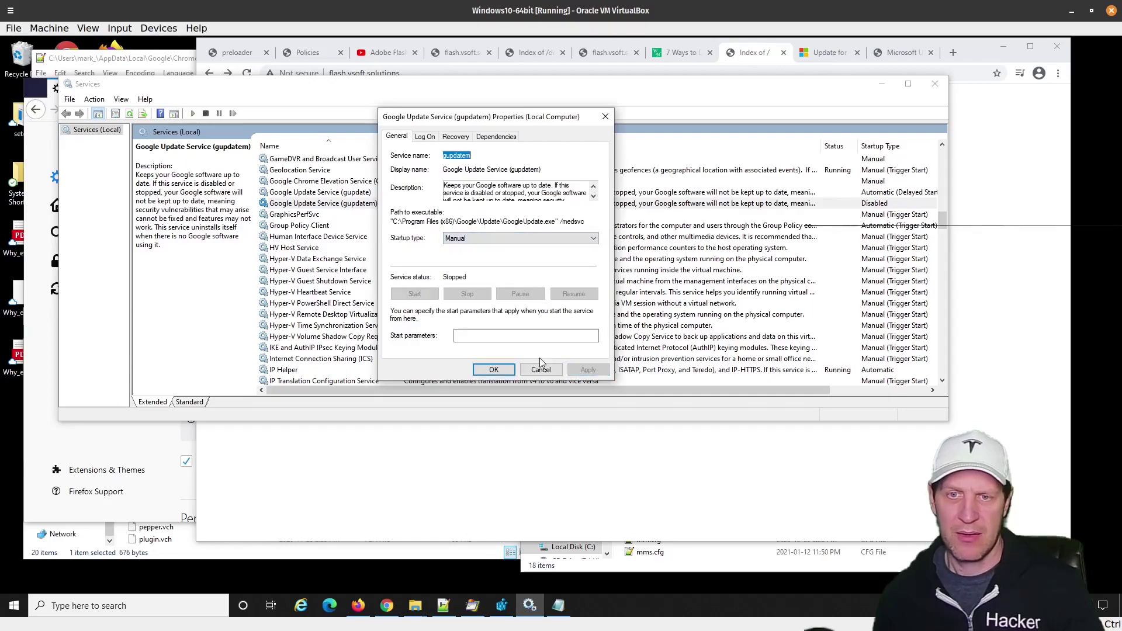
pyautogui.click(494, 370)
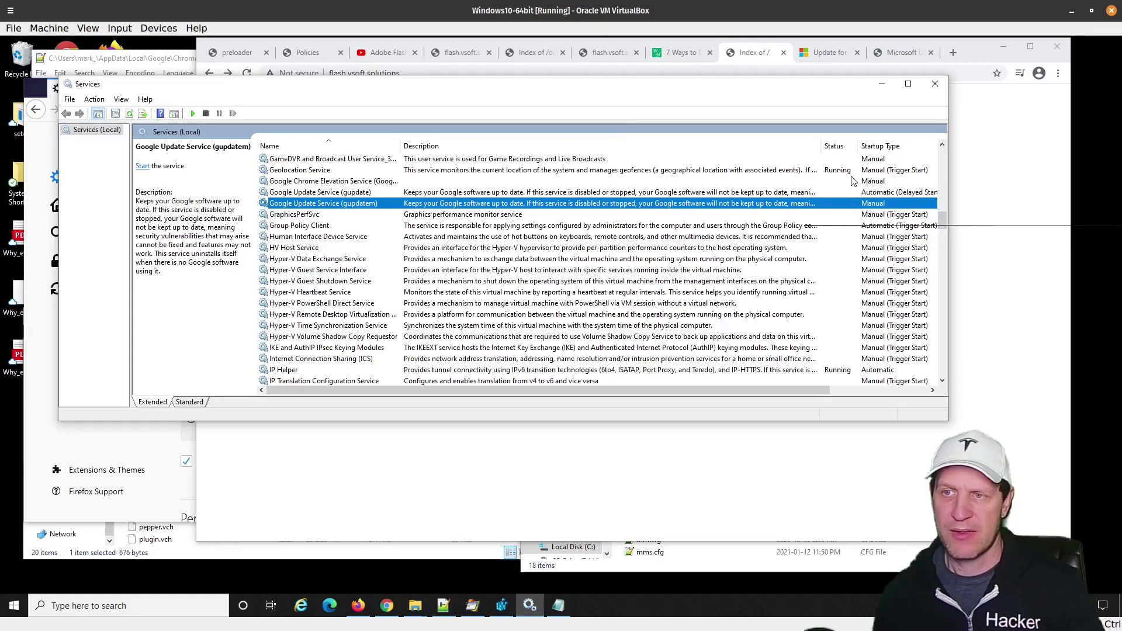
# Step: Download disable-chrome-updates.bat from the 'Index of /' listing and open it from the download shelf
pyautogui.click(597, 472)
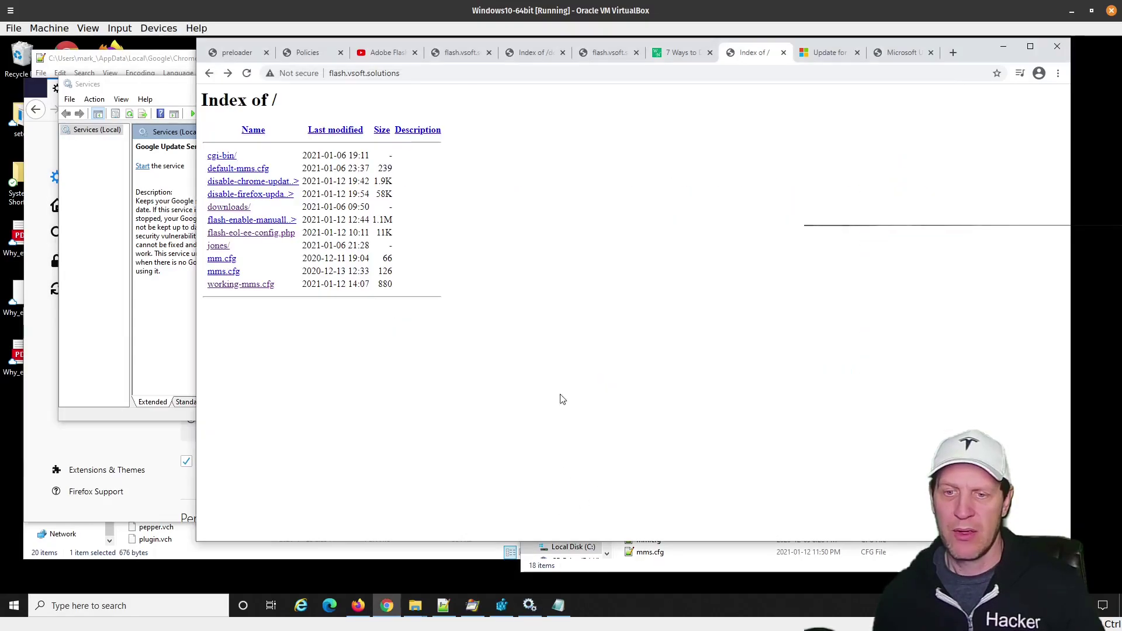
pyautogui.click(248, 182)
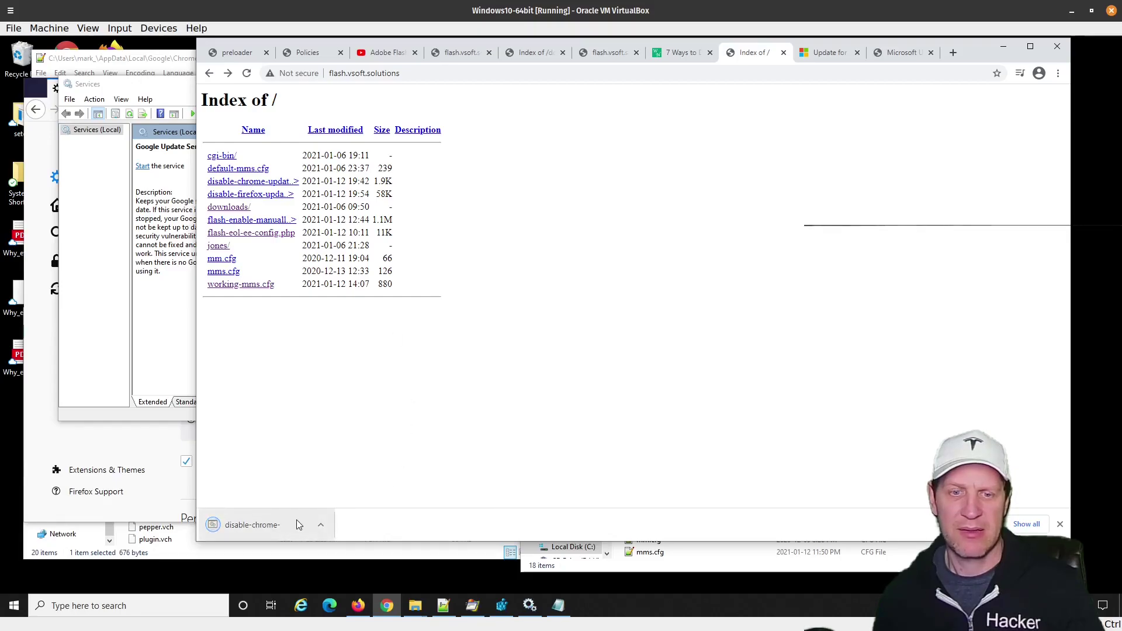
pyautogui.click(321, 525)
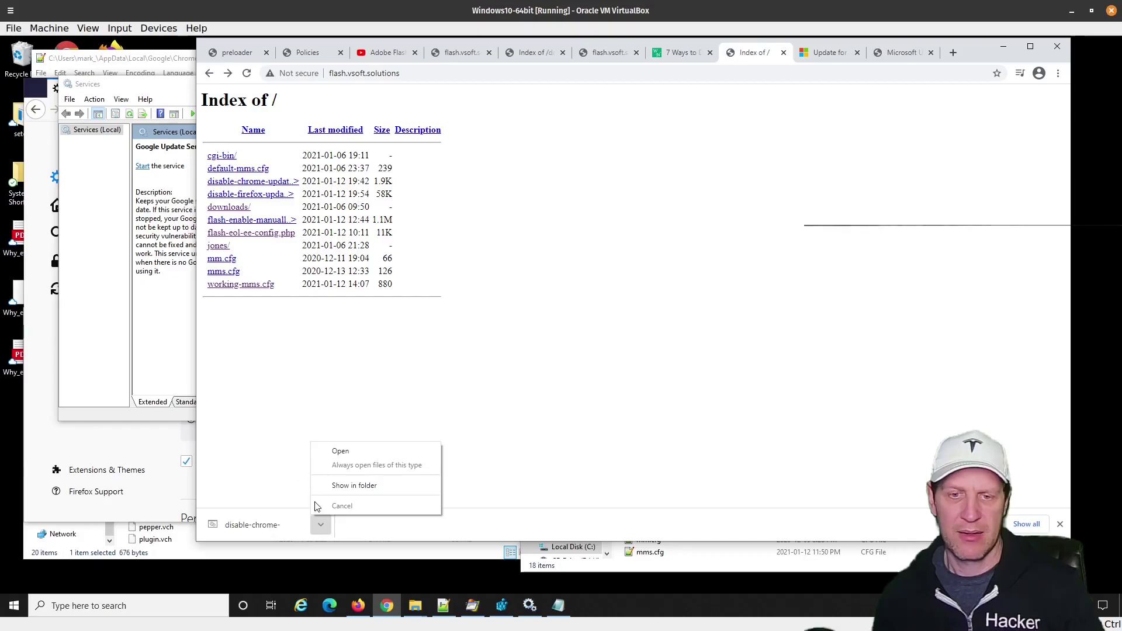
pyautogui.click(513, 398)
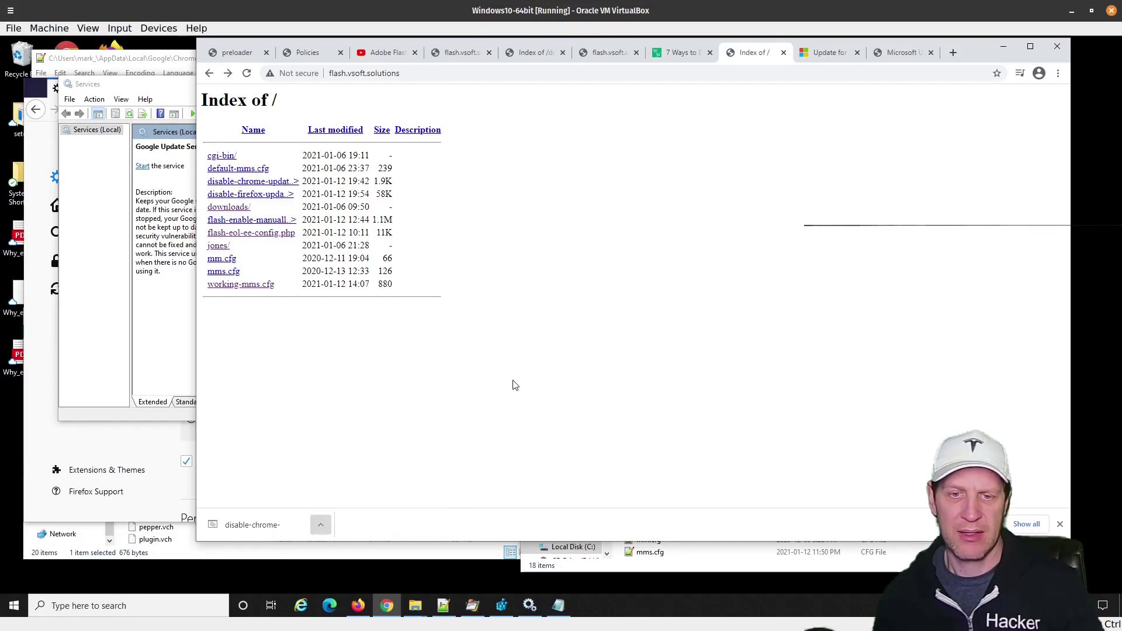
pyautogui.click(239, 530)
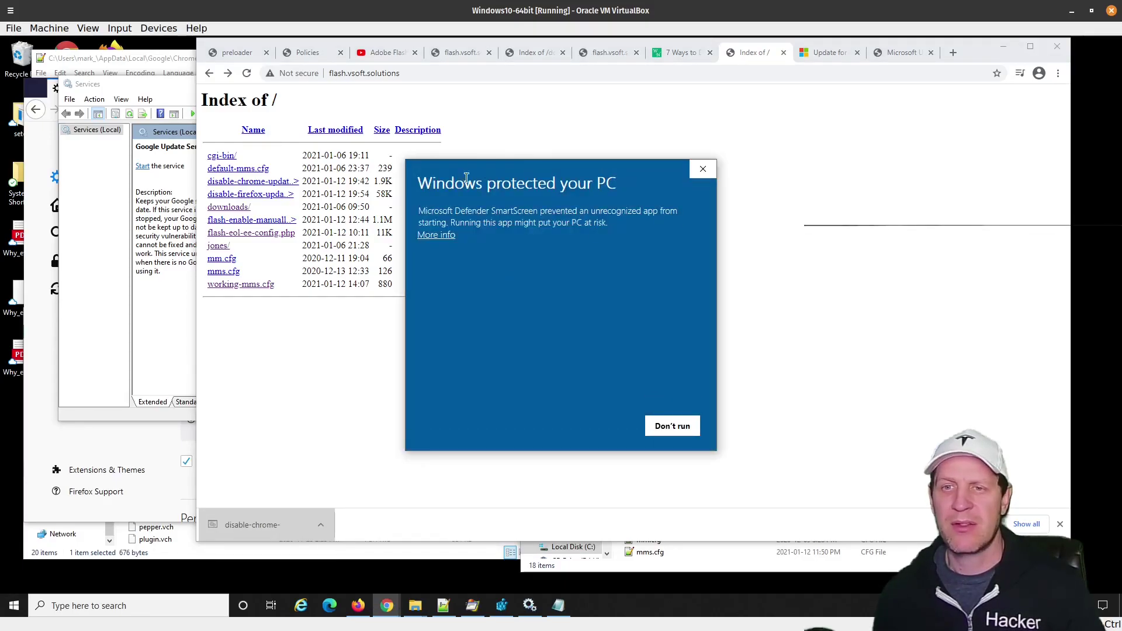
# Step: Run disable-chrome-updates.bat anyway through SmartScreen's More info and approve it in User Account Control
pyautogui.moveTo(545, 171); pyautogui.dragTo(578, 121)
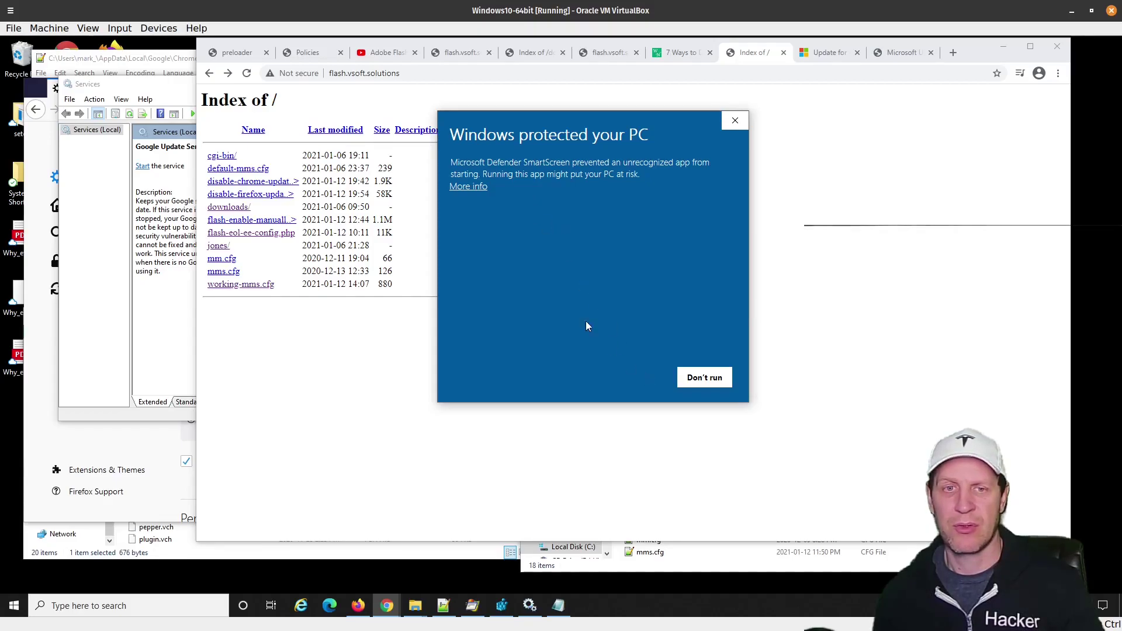
pyautogui.click(471, 187)
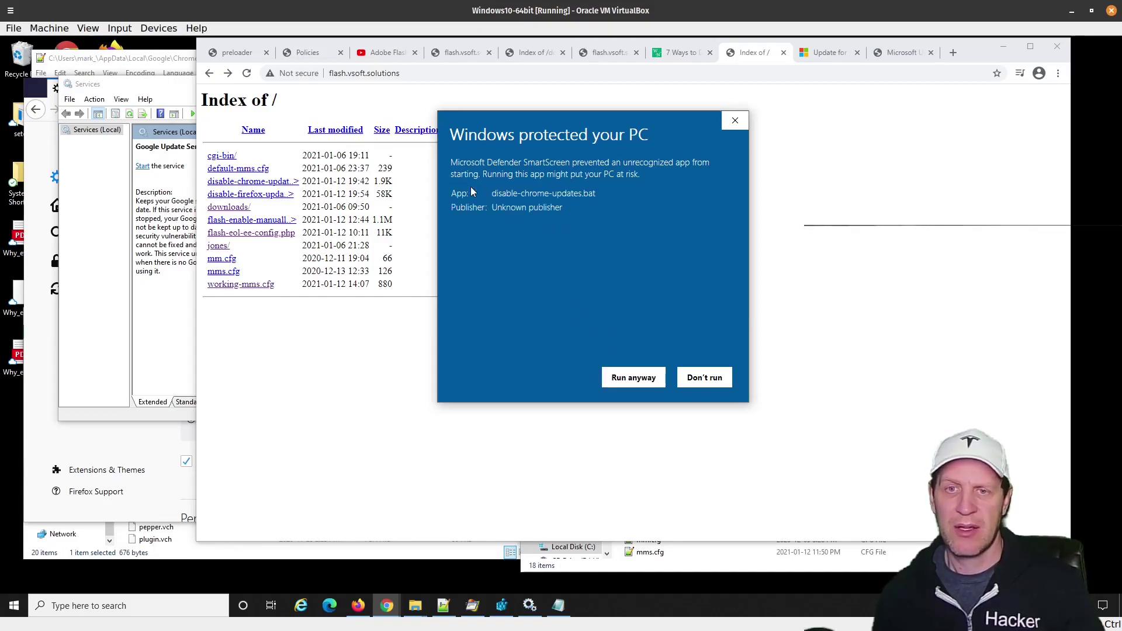
pyautogui.click(641, 382)
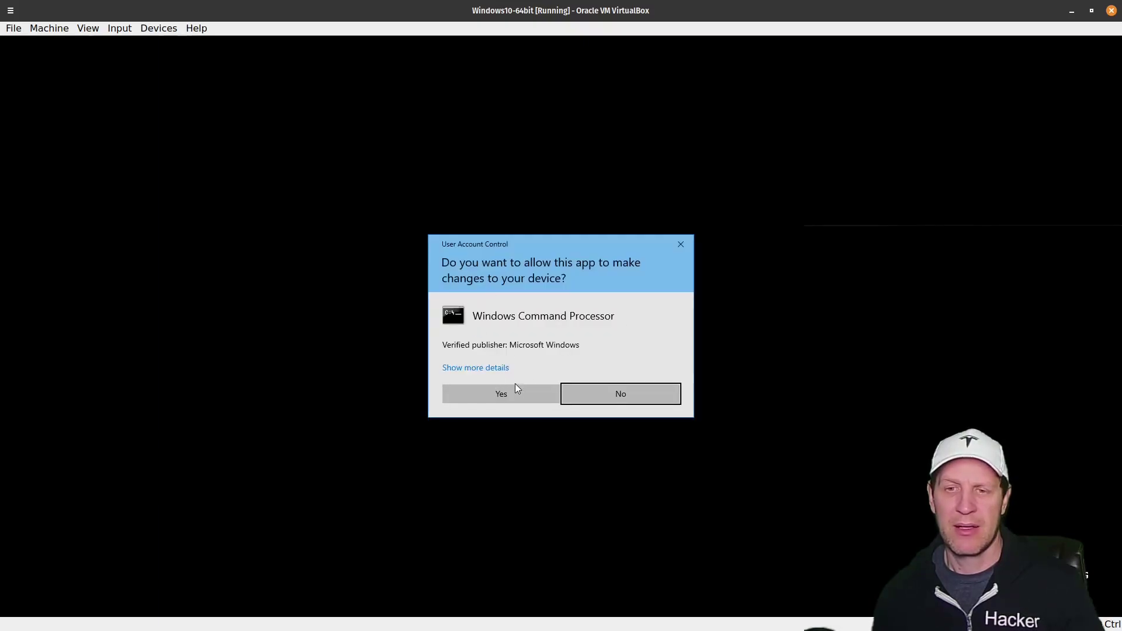
pyautogui.click(501, 393)
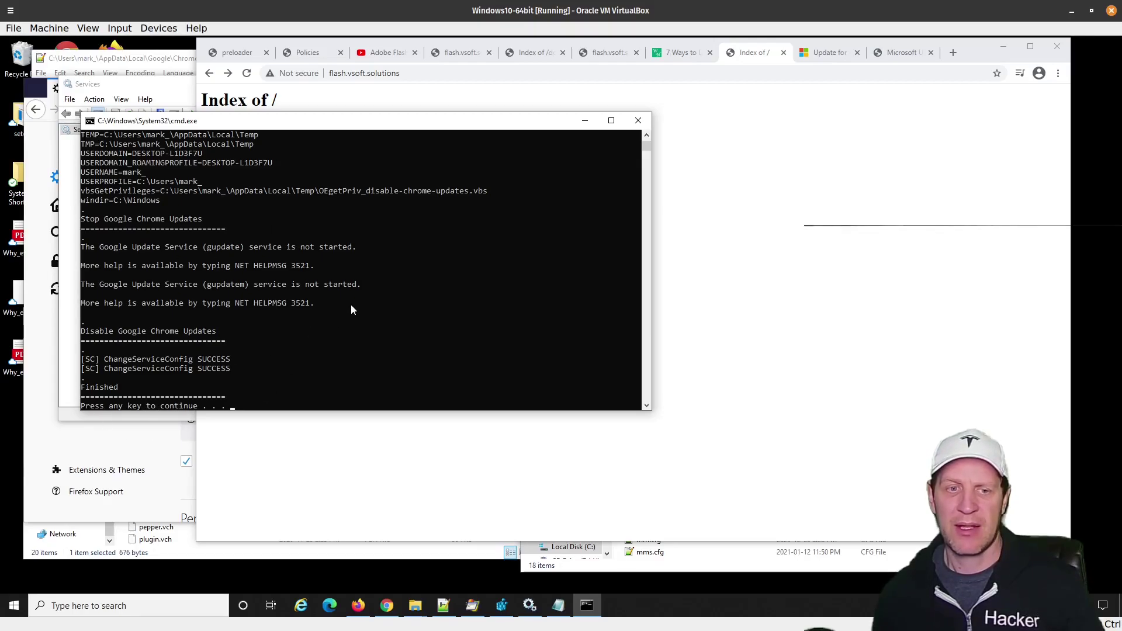
# Step: Review the cmd output for the Stop and Disable Google Chrome Updates results
pyautogui.scroll(10, 352, 303)
pyautogui.scroll(4, 352, 306)
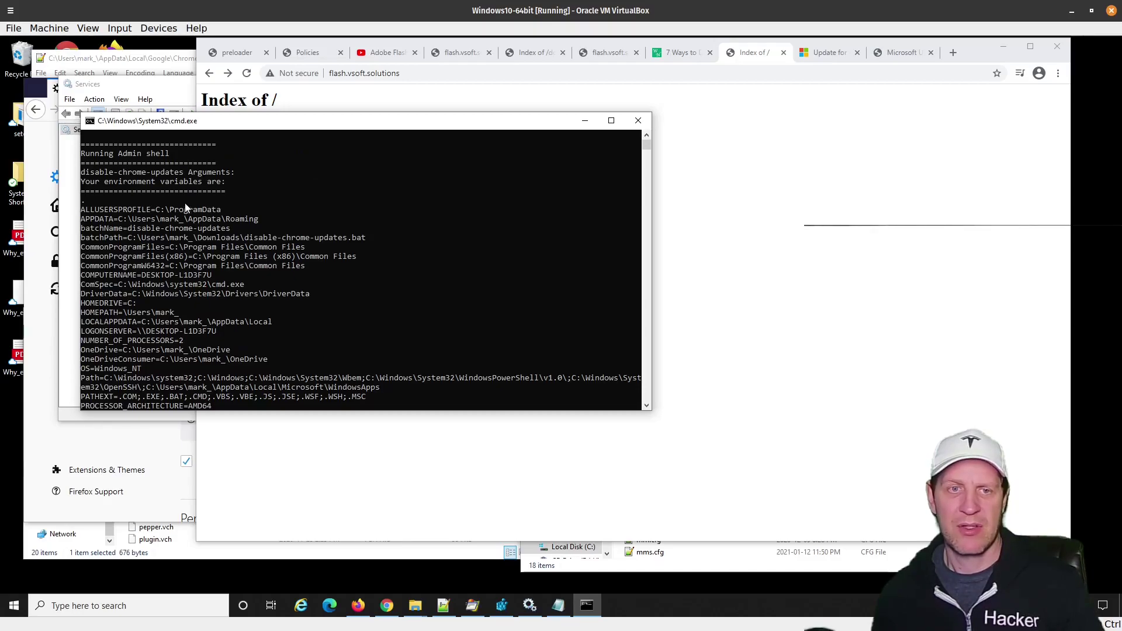
pyautogui.scroll(-4, 292, 308)
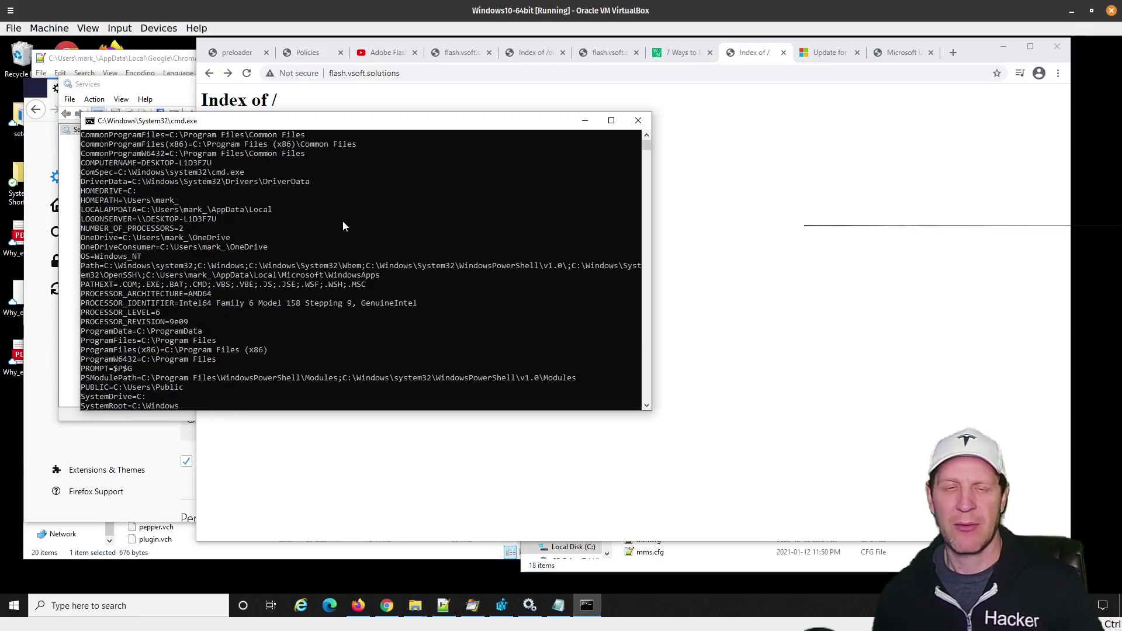
pyautogui.scroll(-4, 301, 234)
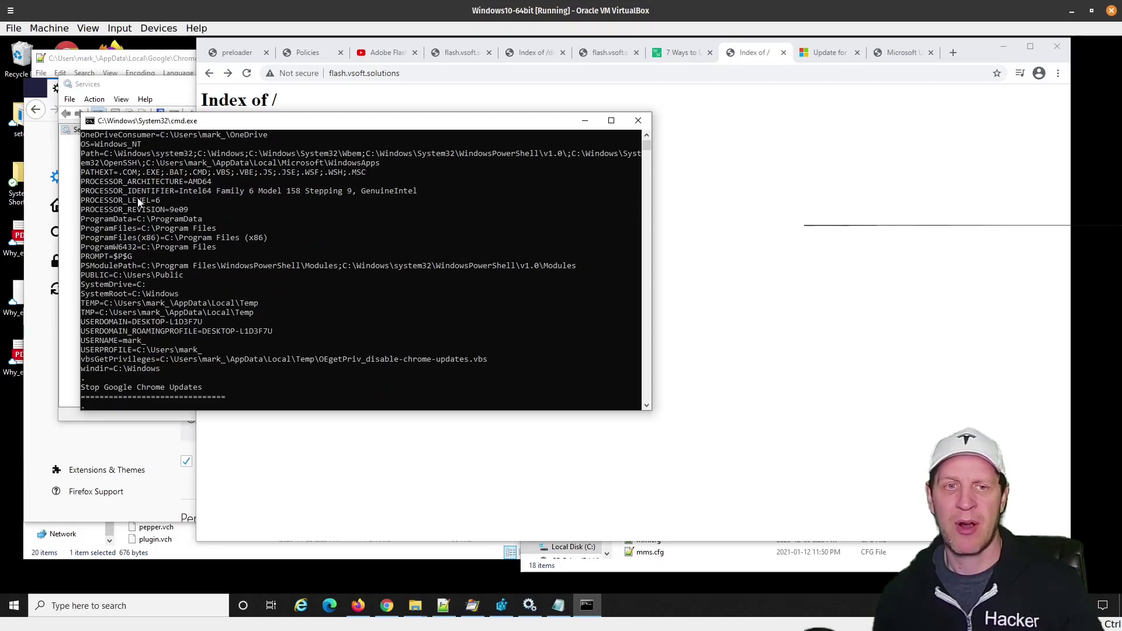
pyautogui.scroll(-10, 271, 190)
pyautogui.scroll(4, 266, 196)
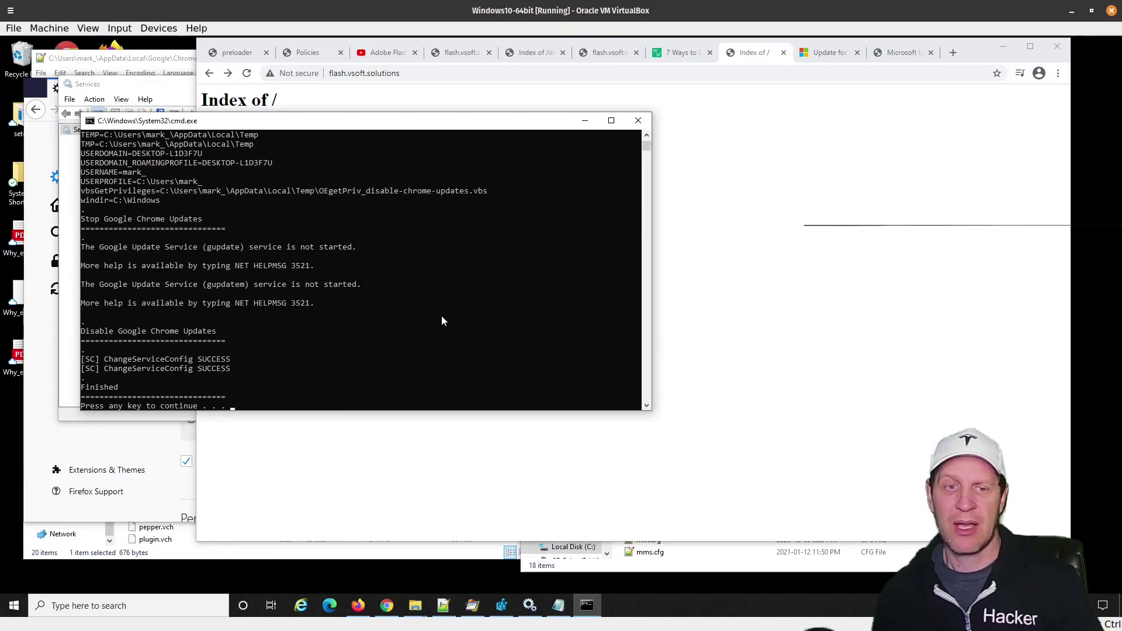
pyautogui.click(428, 301)
# Step: Close the finished script console and refresh the Services list via Action > Refresh
pyautogui.press('Return')
pyautogui.press('Return')
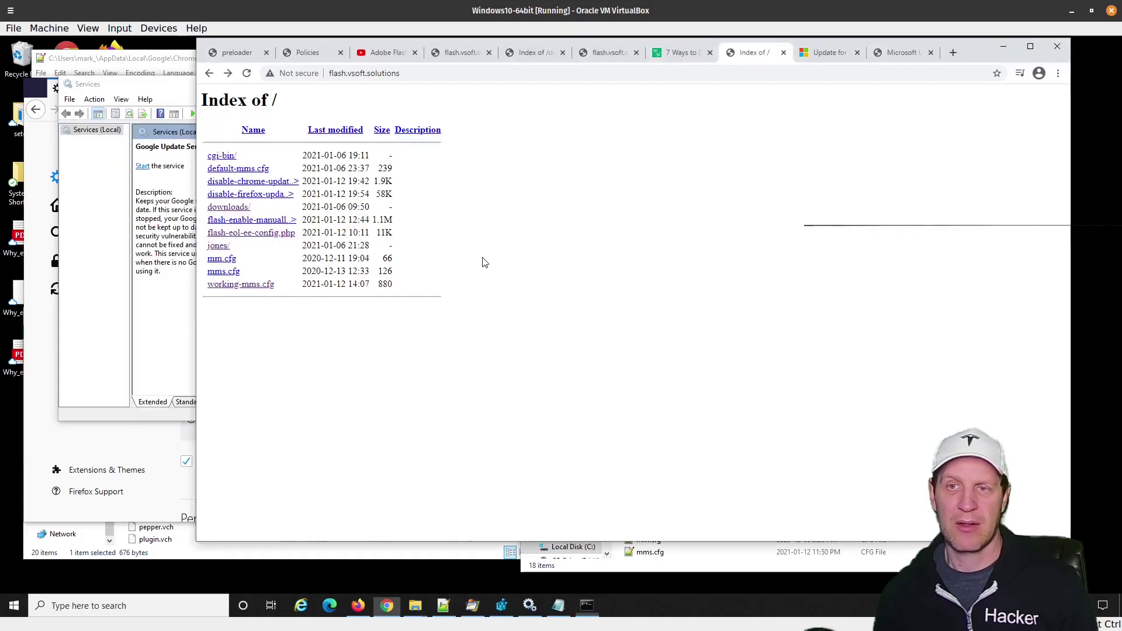
pyautogui.click(146, 85)
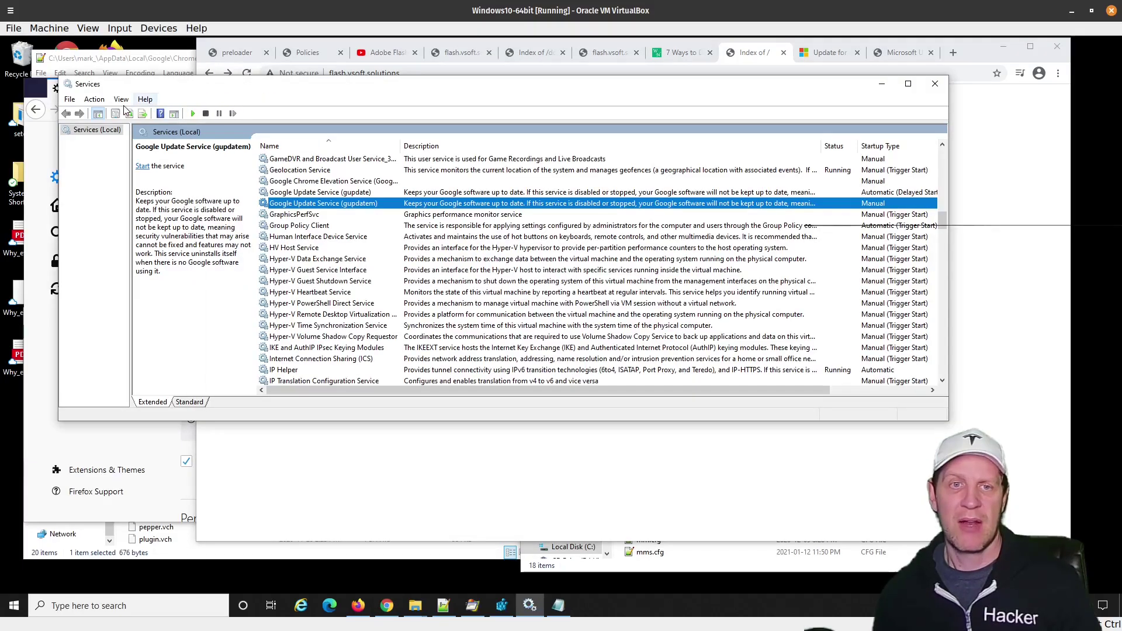
pyautogui.click(121, 100)
pyautogui.click(121, 99)
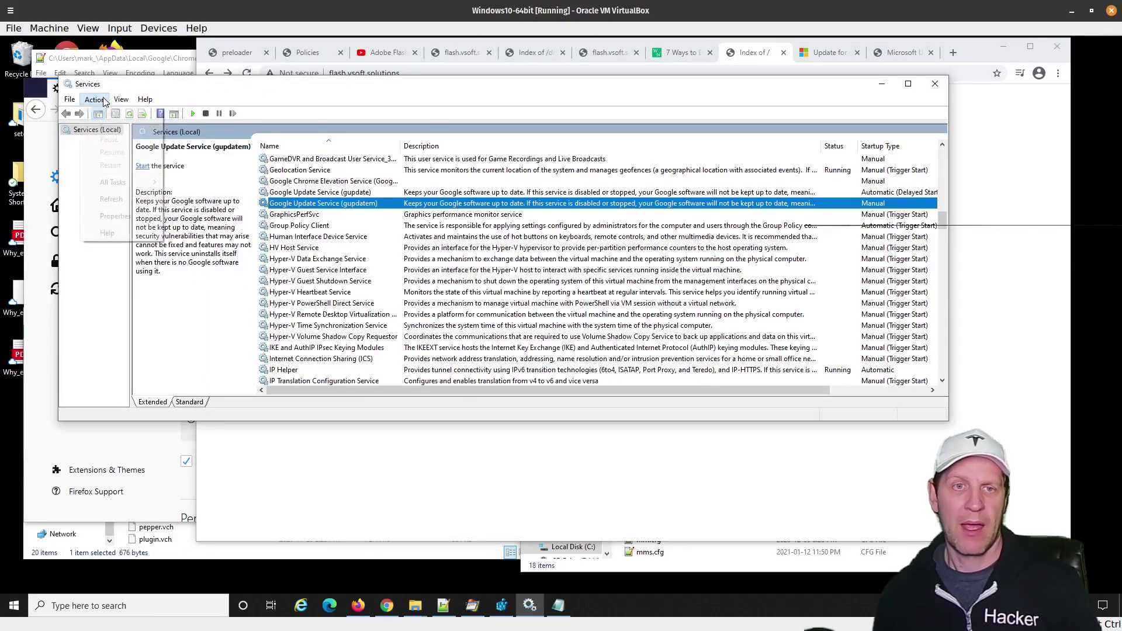
pyautogui.click(94, 100)
# Step: Check that gupdate and gupdatem both show Disabled startup type in their properties
pyautogui.click(128, 198)
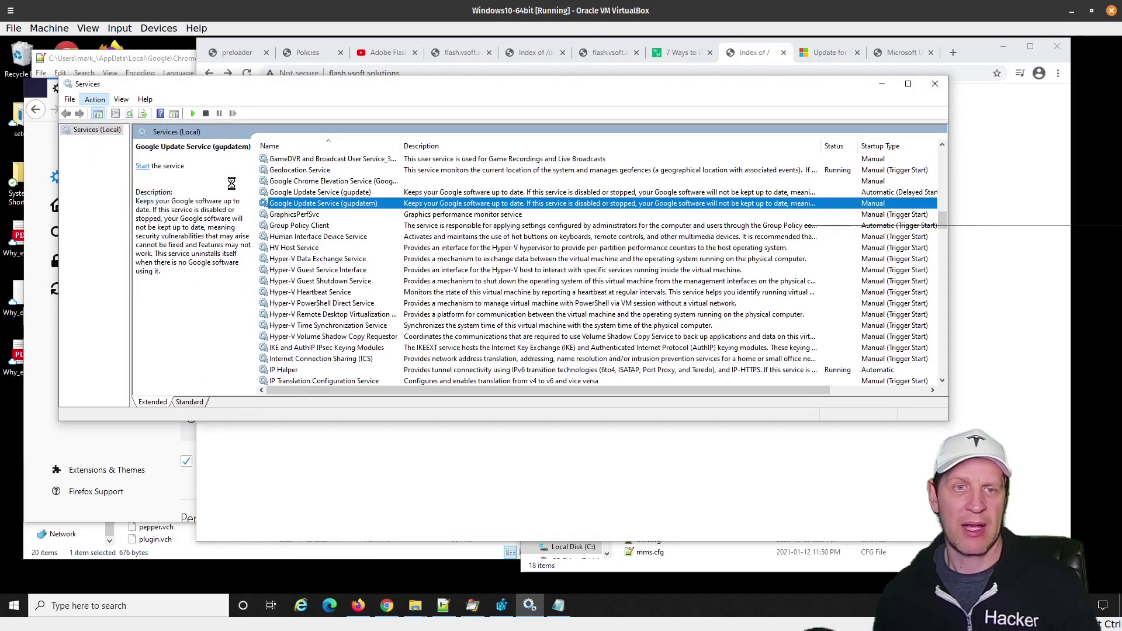
pyautogui.doubleClick(336, 193)
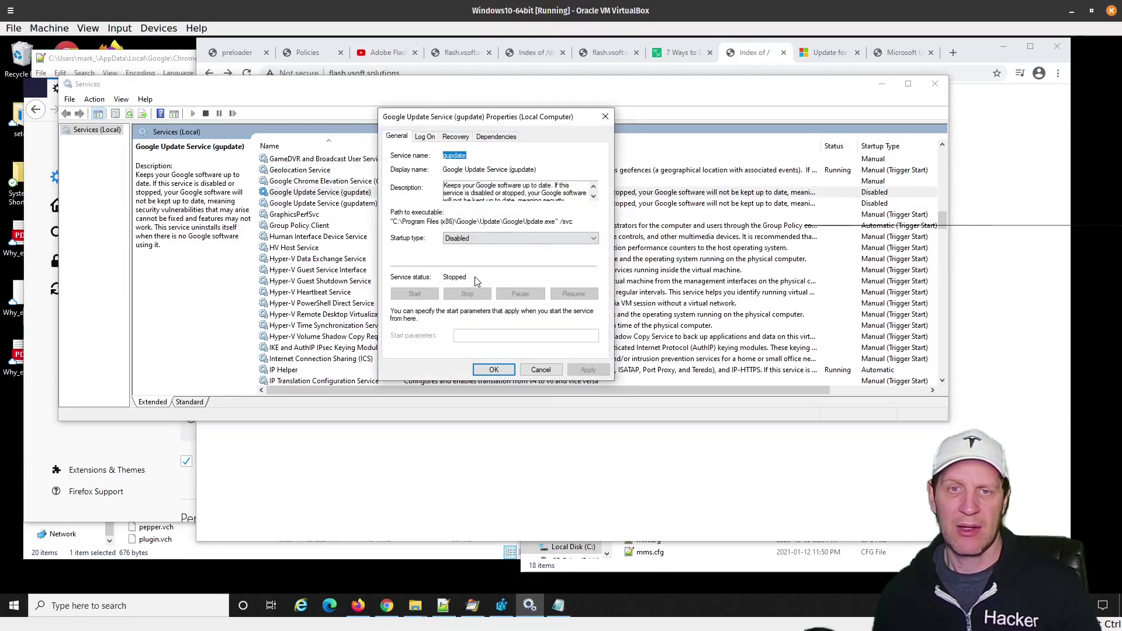
pyautogui.click(541, 370)
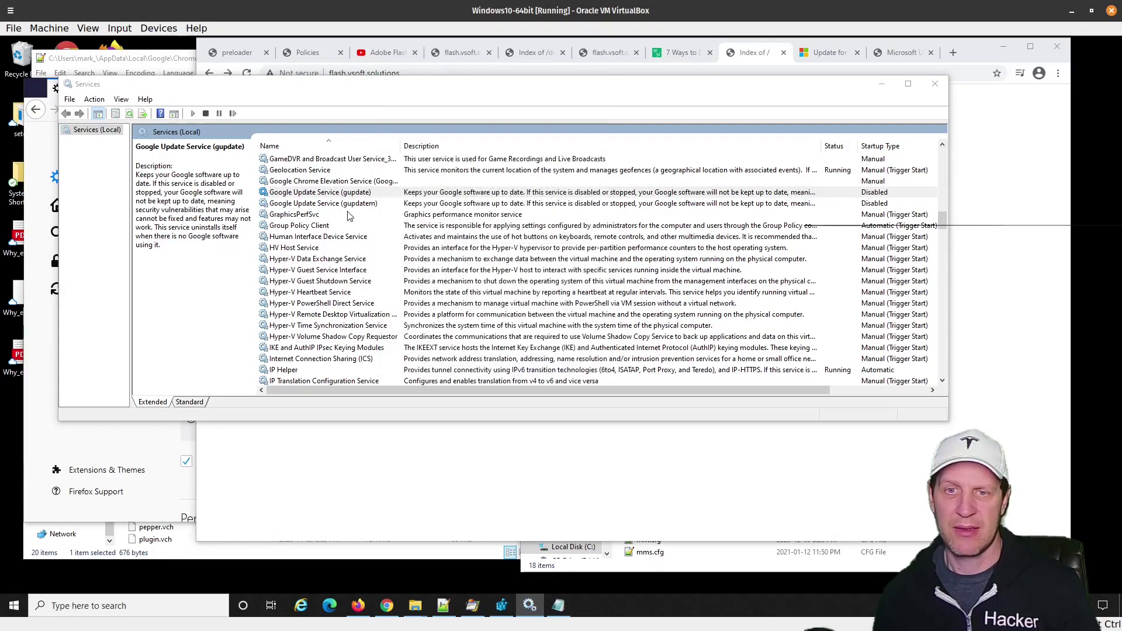
pyautogui.doubleClick(348, 204)
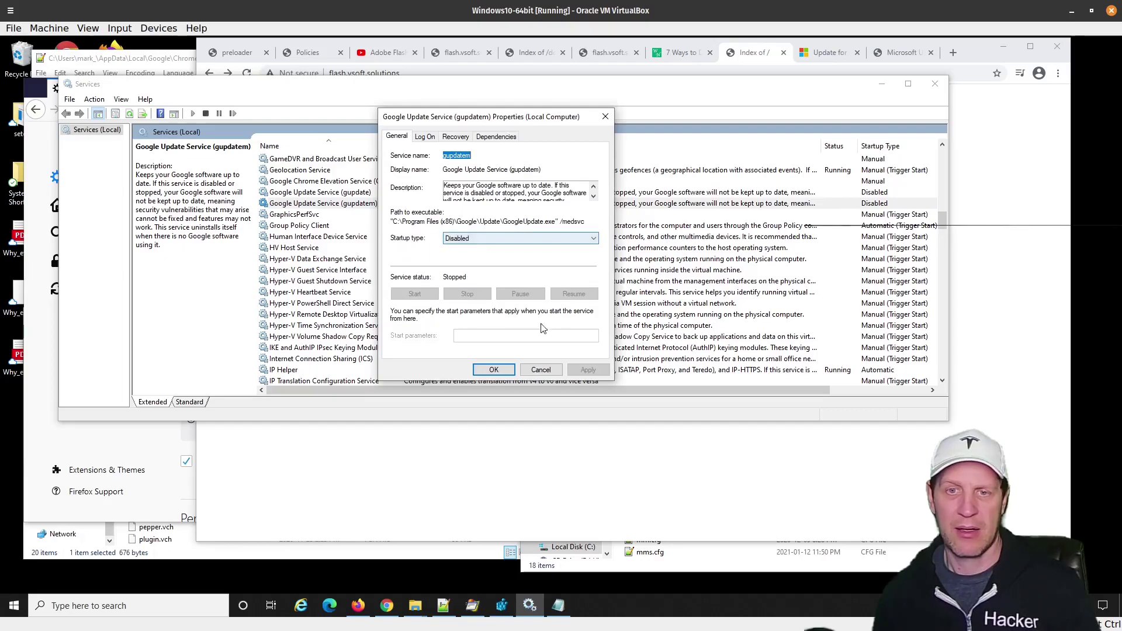
pyautogui.click(541, 370)
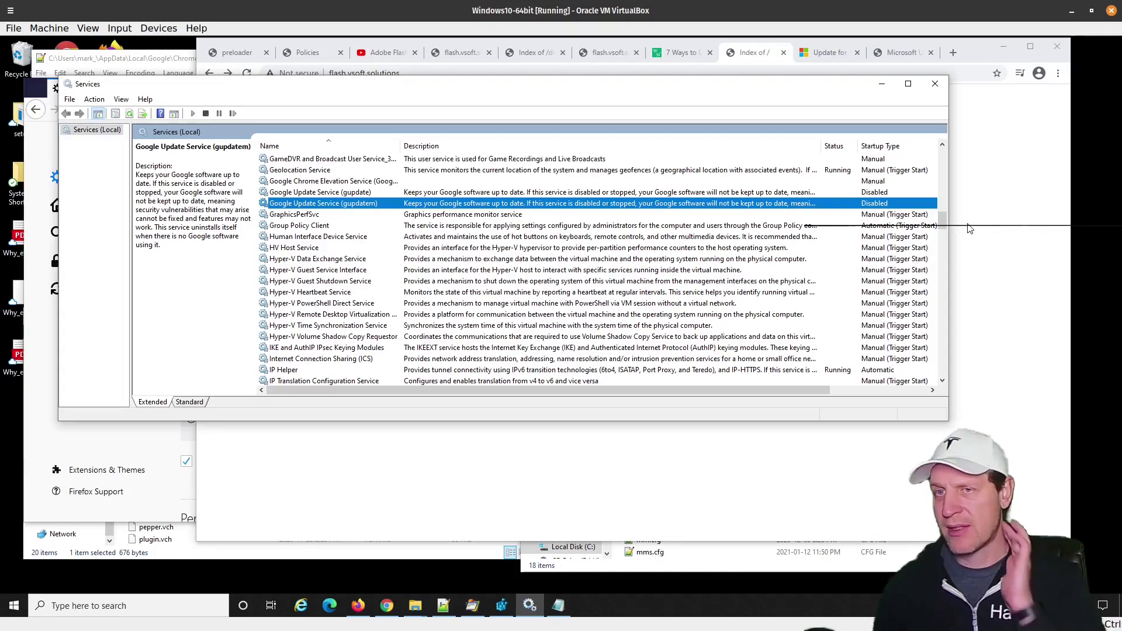
# Step: Back in Chrome, download the disable-chrome-updates batch file again from the listing
pyautogui.click(994, 202)
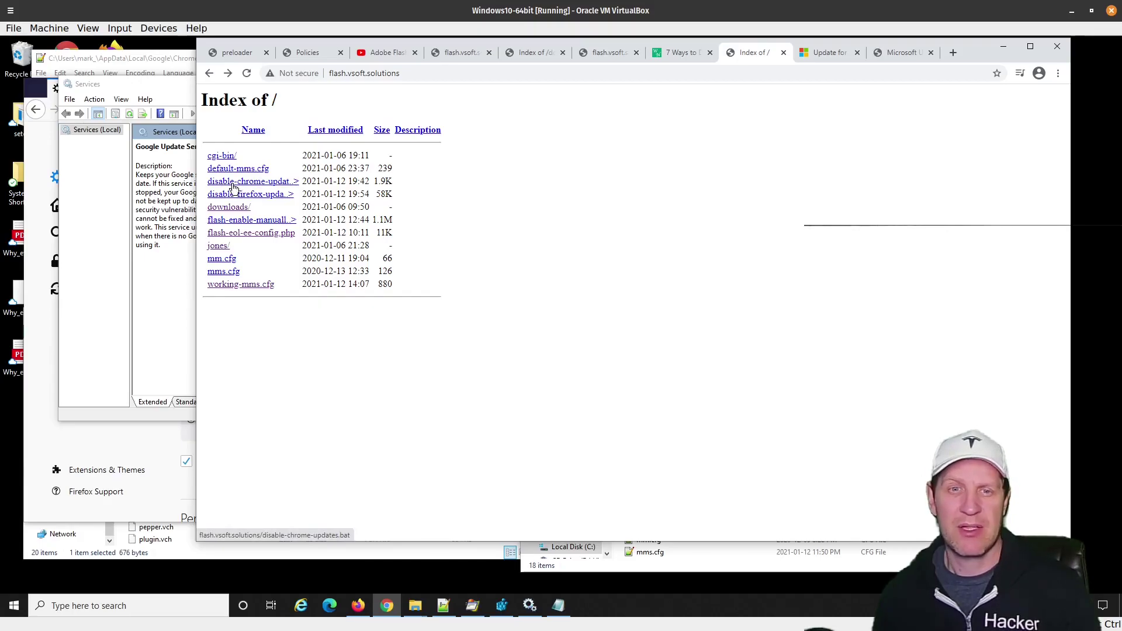
pyautogui.click(275, 184)
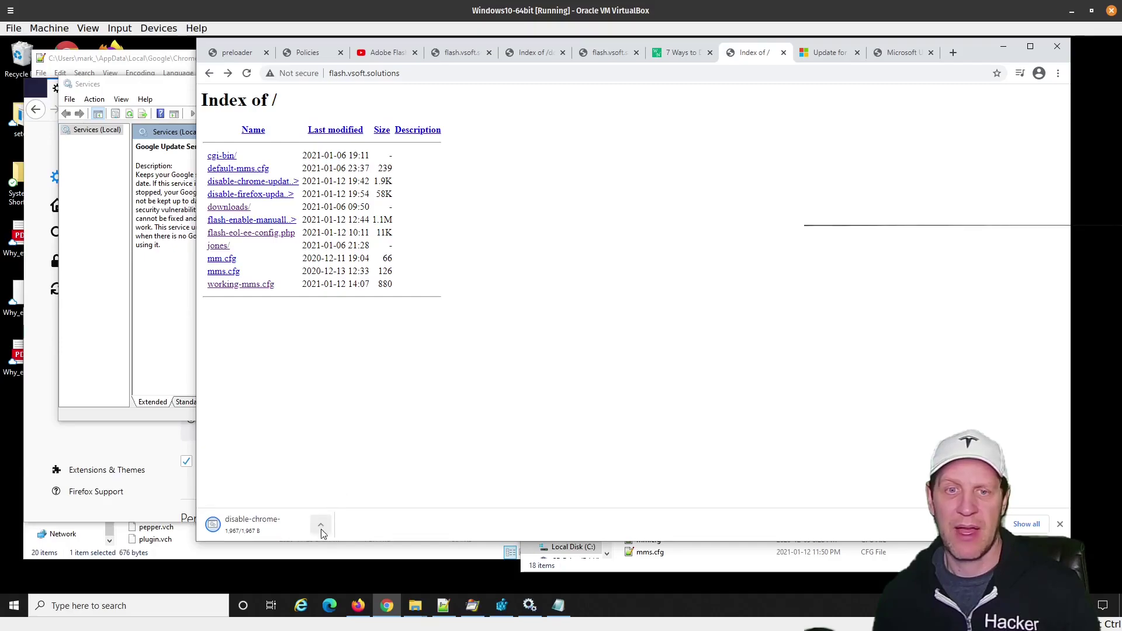
pyautogui.click(322, 531)
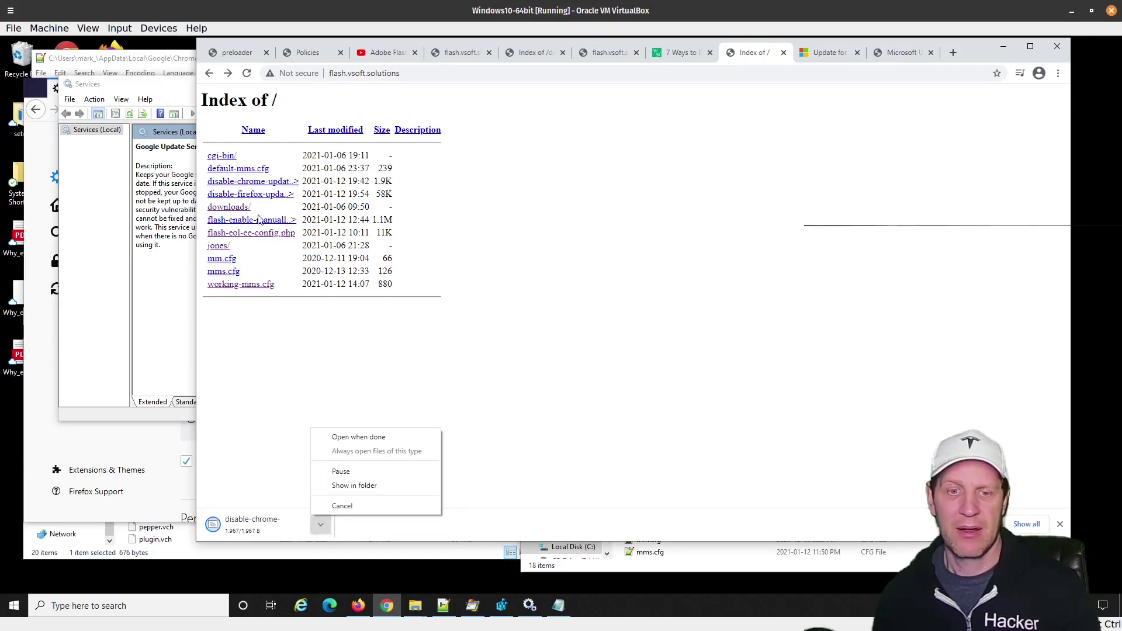
pyautogui.click(369, 490)
# Step: Open the batch file link in a new tab and discard the download flagged as harmful
pyautogui.rightClick(279, 186)
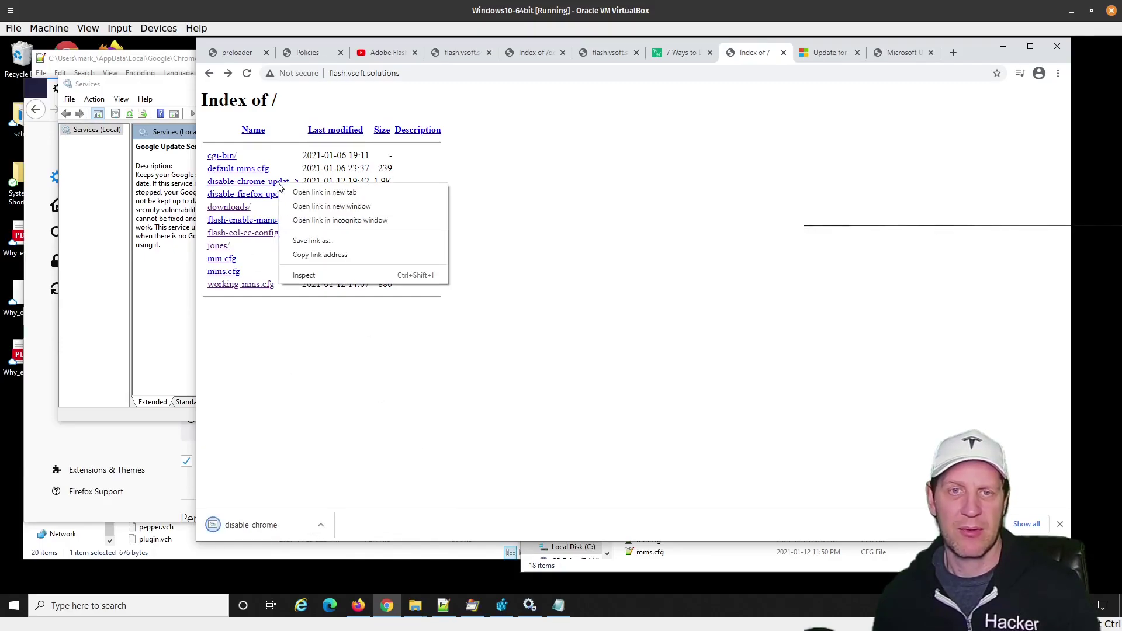
pyautogui.click(362, 192)
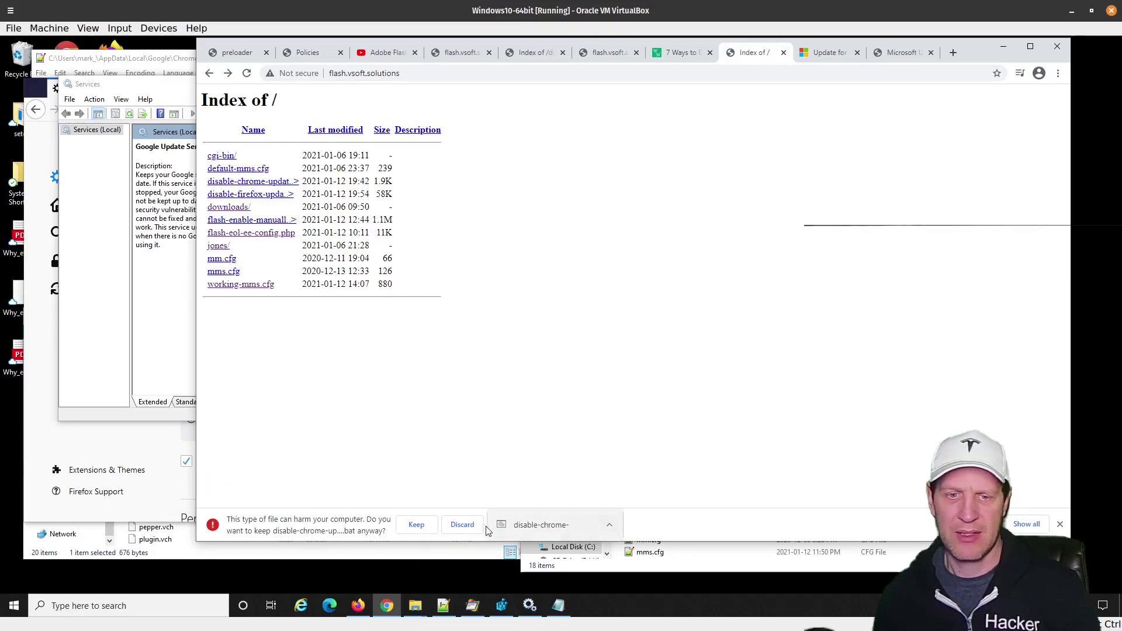
pyautogui.click(462, 525)
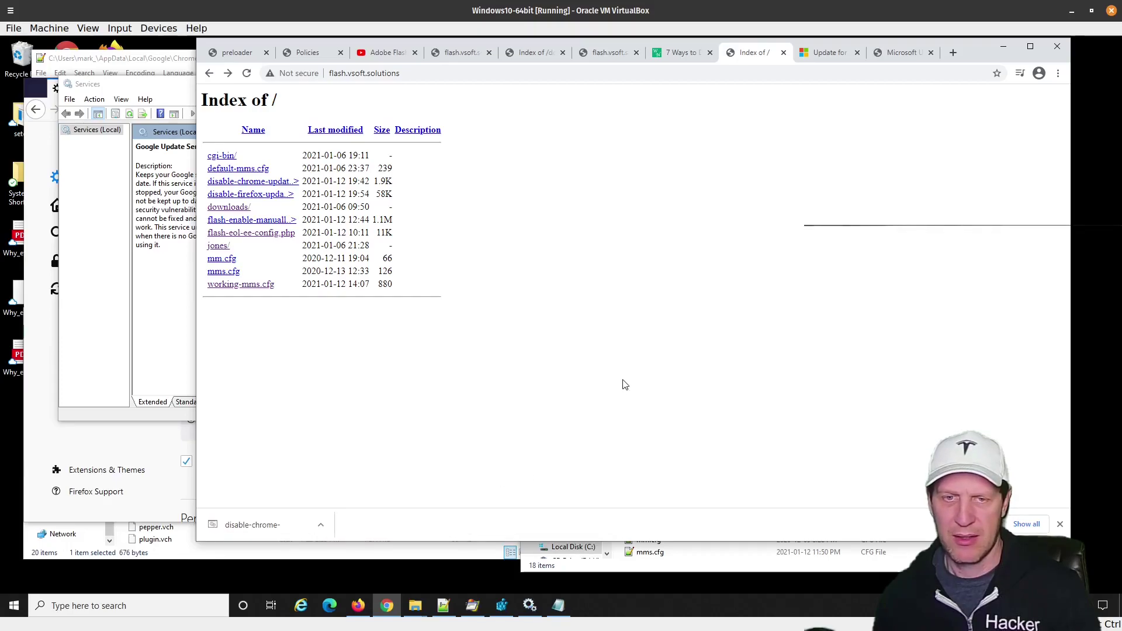